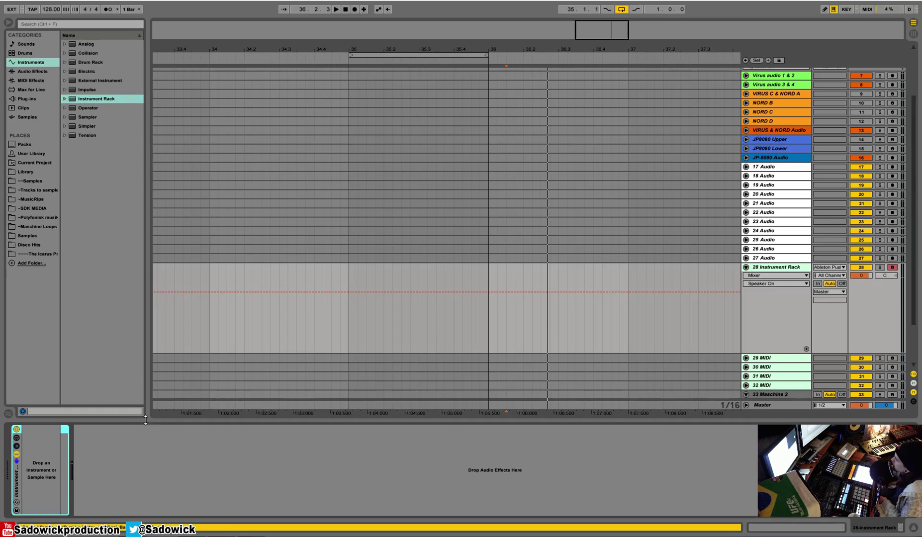
Show the Instrument Rack's chain list and add an Operator as its first chain
click(17, 447)
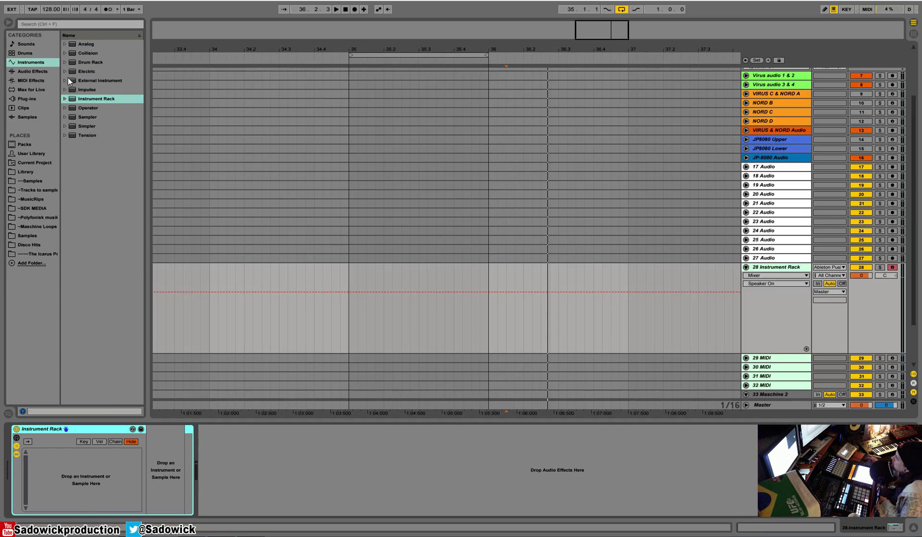
drag(82, 108, 176, 465)
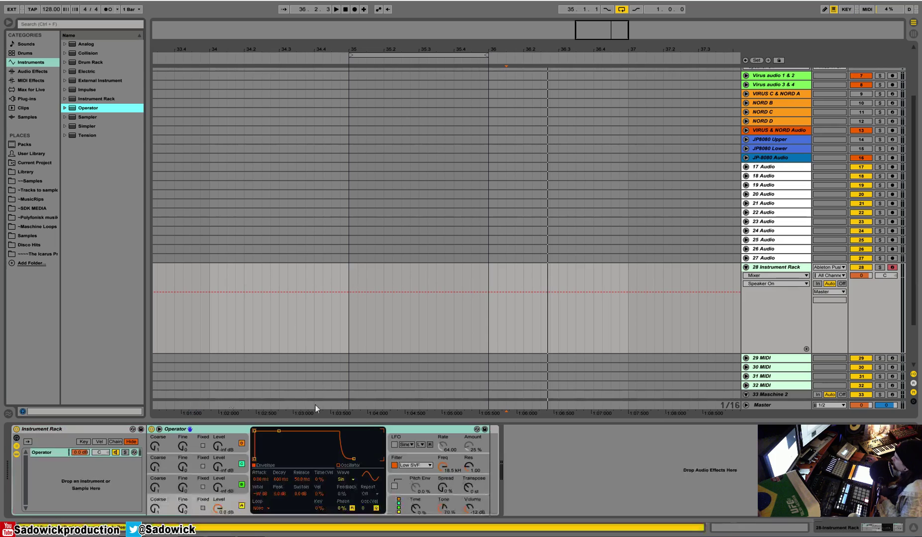
Set the Operator's oscillator A wave to Saw 64 and its Spread to 86 %
click(350, 480)
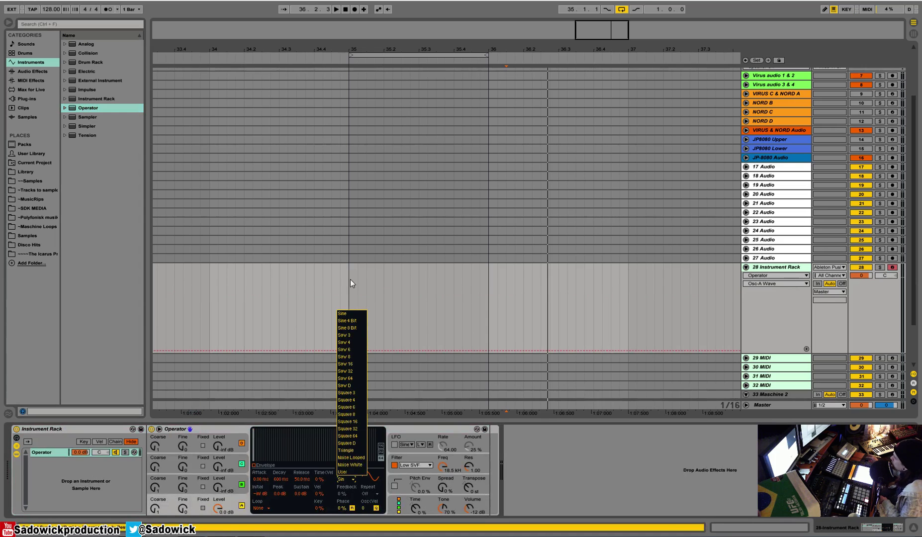
click(349, 336)
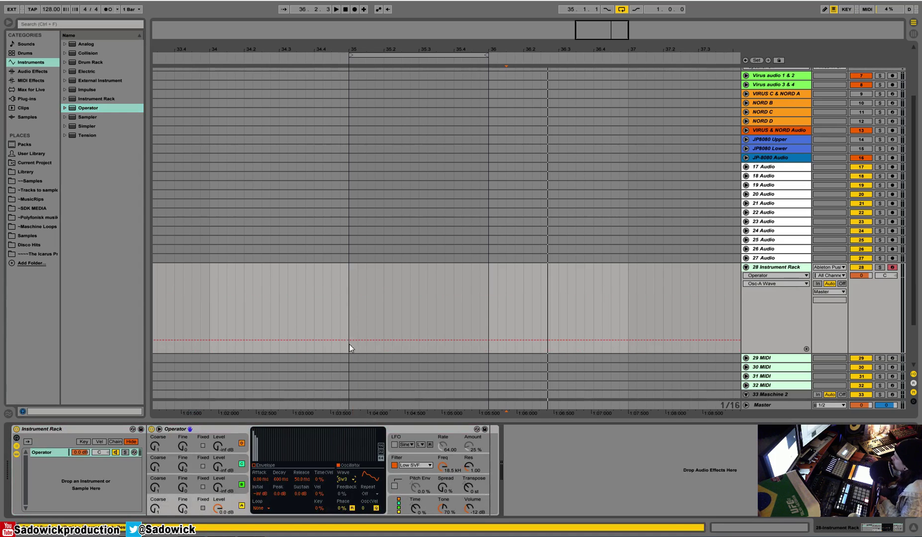
click(351, 479)
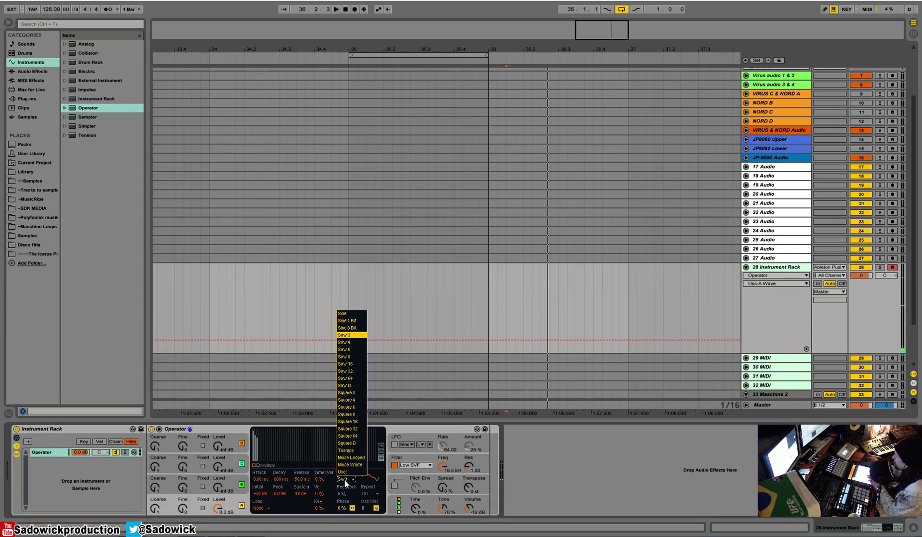
click(356, 378)
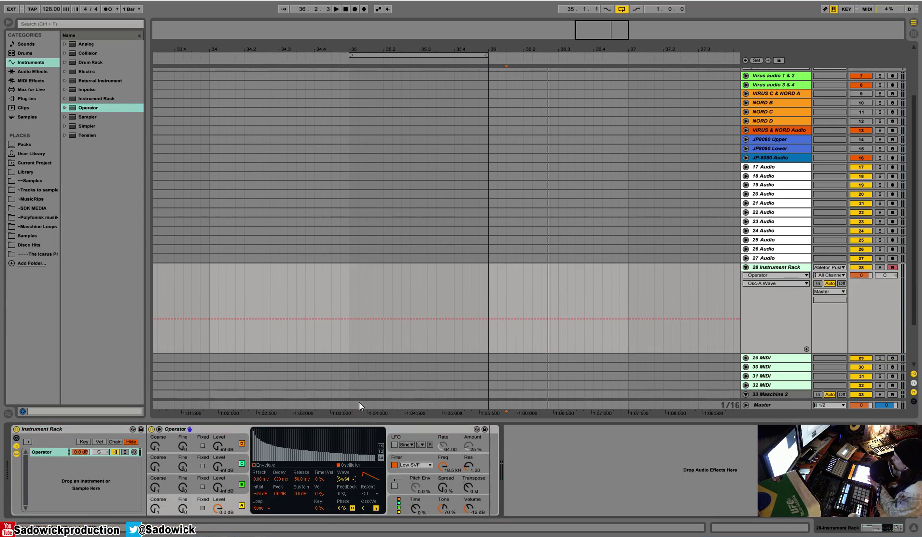
drag(445, 486, 445, 448)
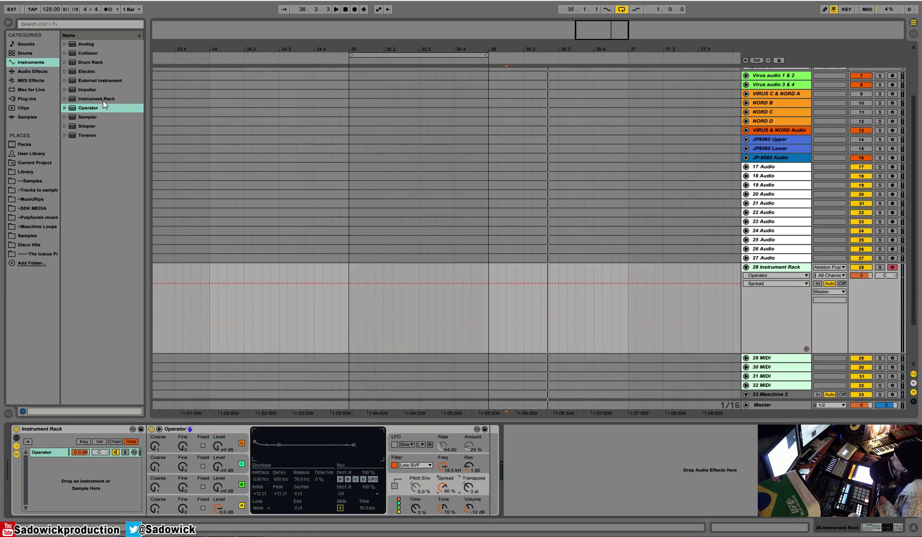
Add the Sylenth1 plug-in as a second chain in the rack and initialize its preset
click(35, 98)
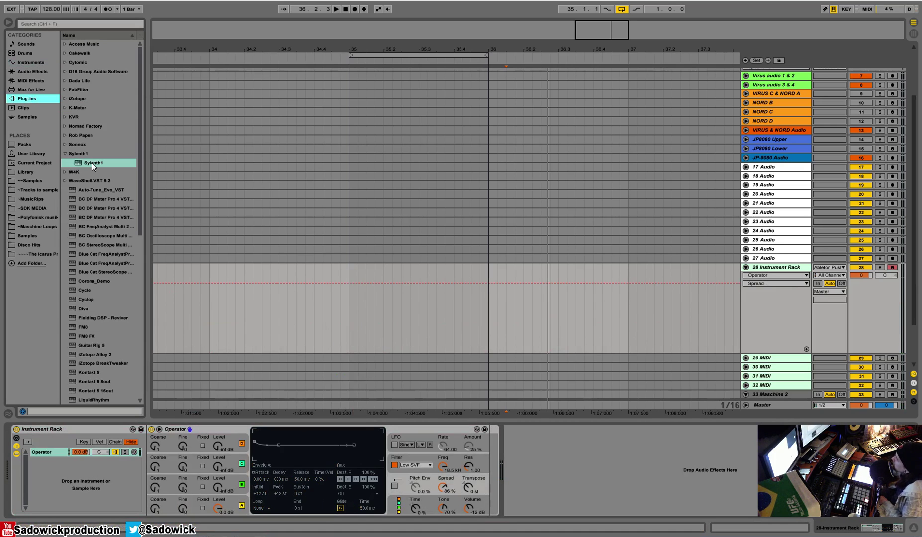
drag(92, 163, 67, 468)
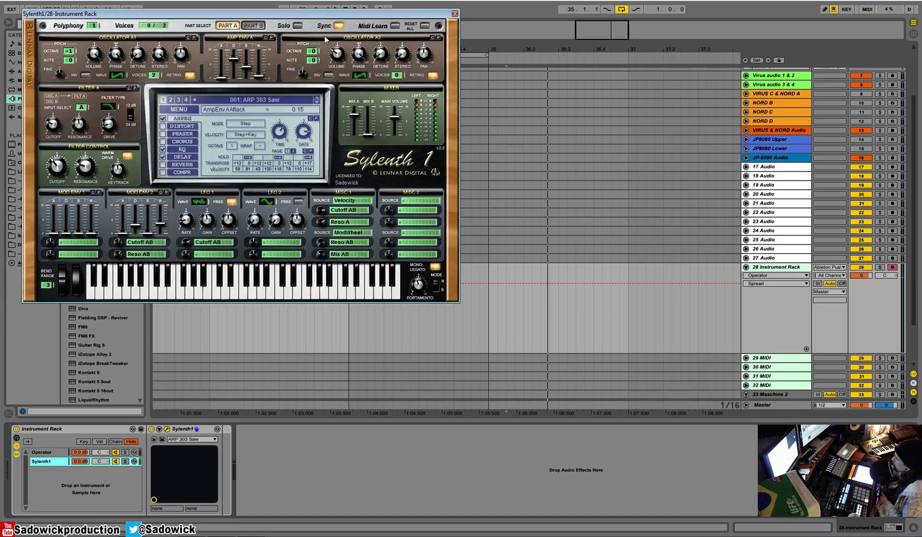
click(180, 110)
click(181, 209)
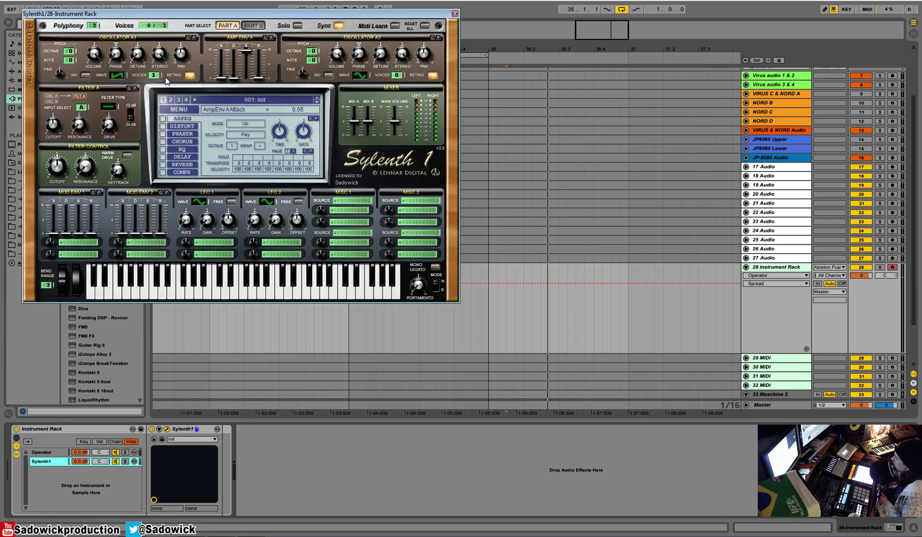
Give Sylenth1's oscillator A1 8 voices, turn off its Retrig and set its Detune to 4.33
drag(153, 74, 146, 20)
click(190, 75)
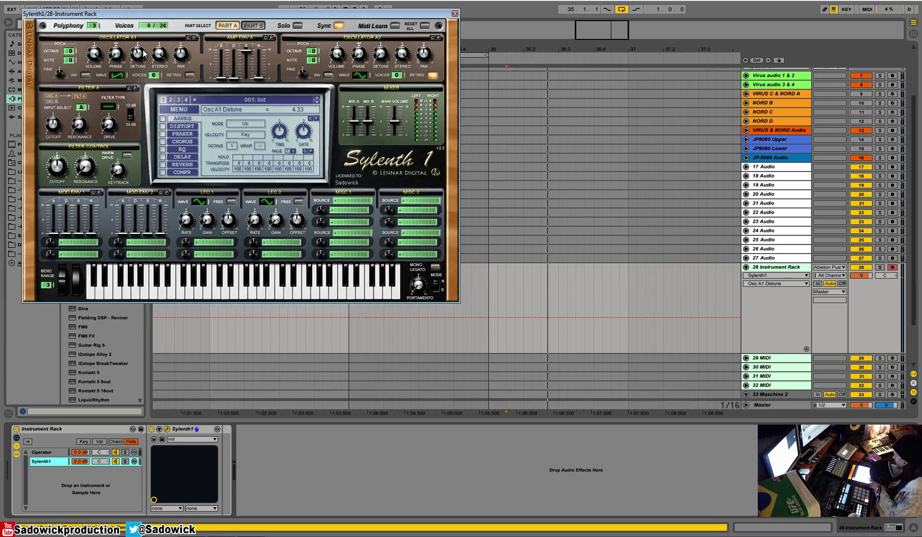
Solo the Sylenth1 and Operator chains in turn to audition each sound, closing the Sylenth1 window
click(125, 461)
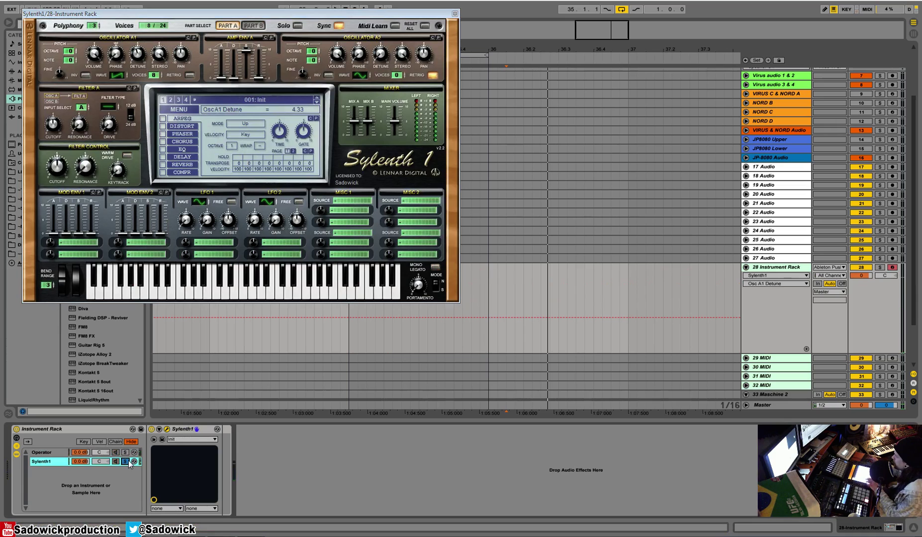
click(454, 13)
click(127, 452)
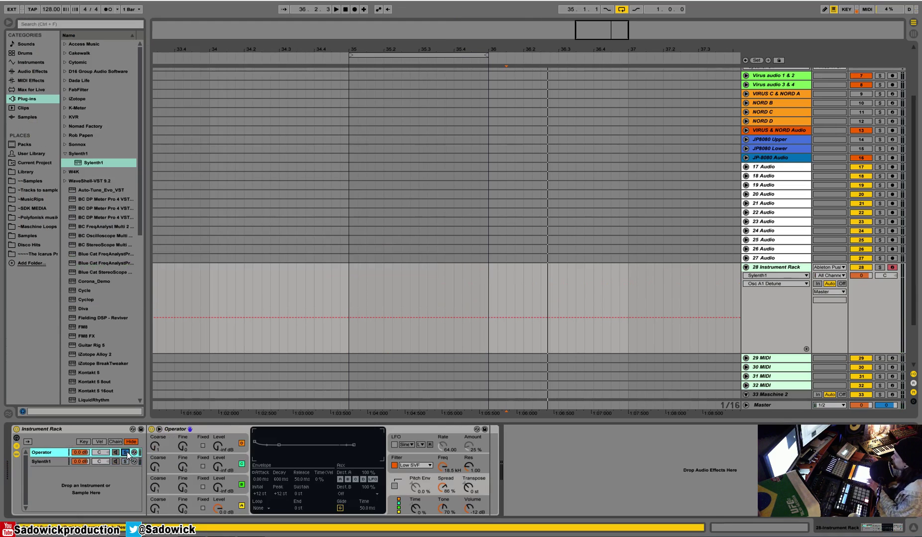
click(127, 460)
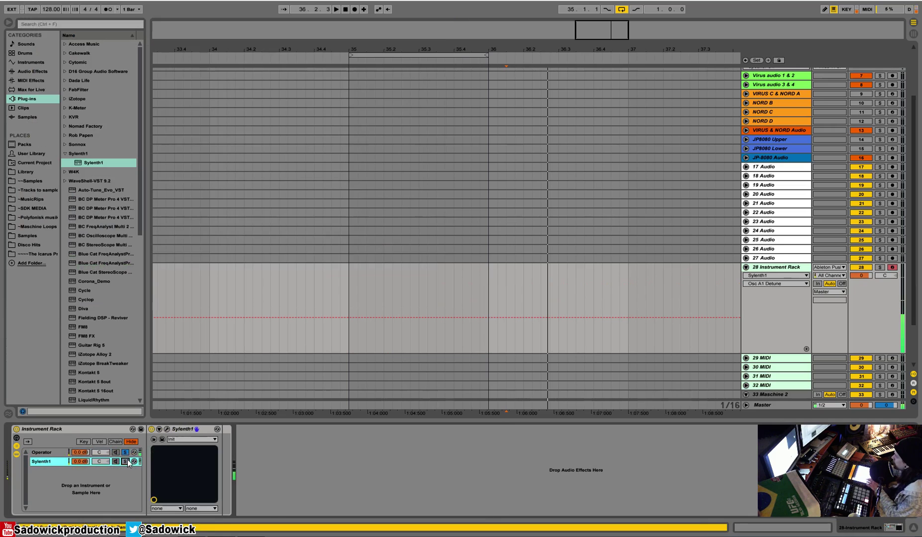
Solo the Operator chain and insert an Arpeggiator before the Operator, with rate 1/16 and gate 70 %
click(59, 453)
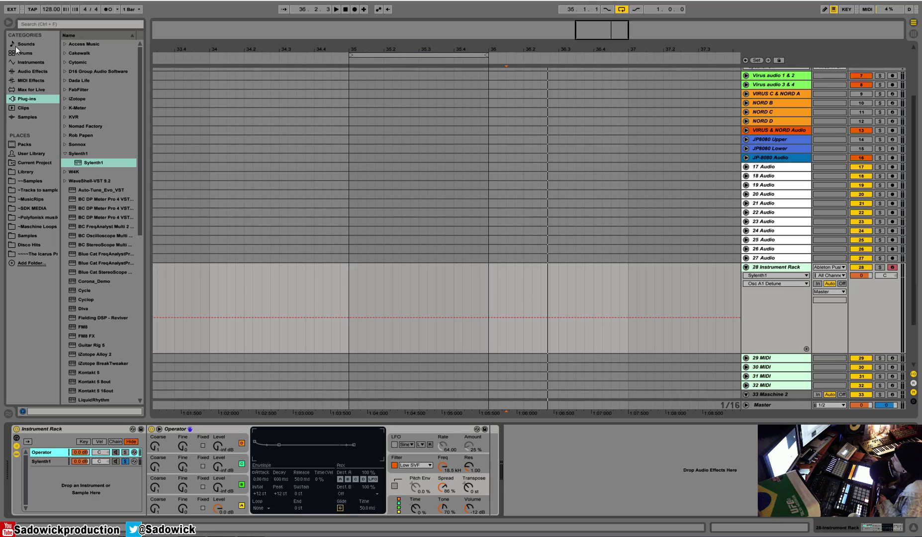
click(27, 78)
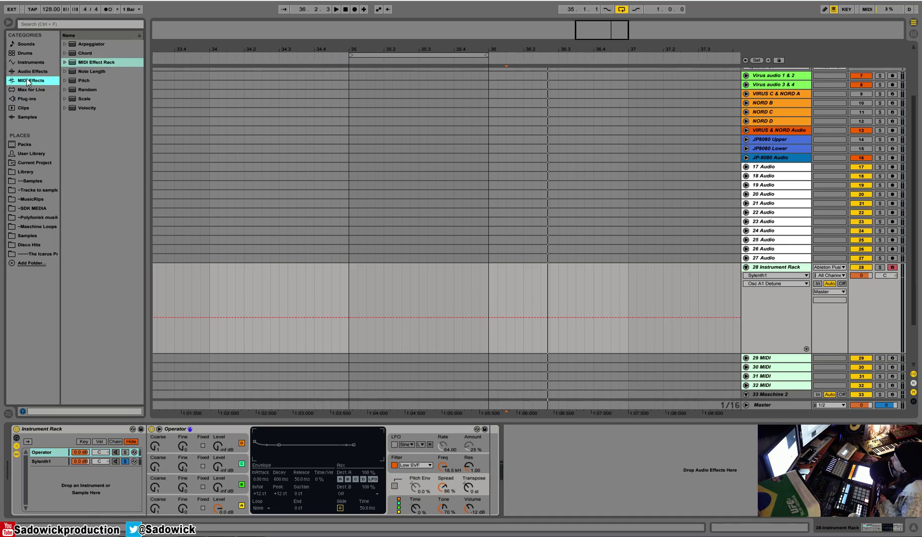
click(126, 453)
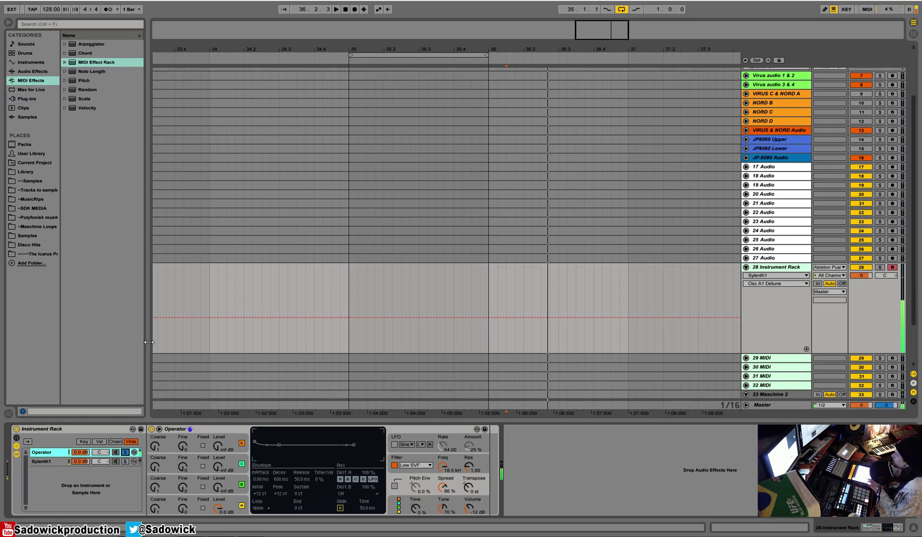
drag(91, 43, 206, 476)
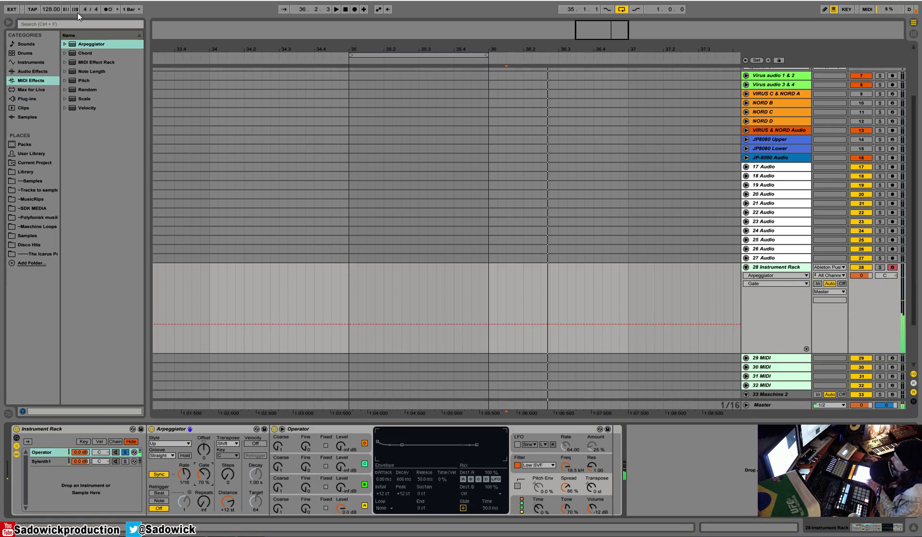
Add a Ping Pong Delay after the Operator, with Dry/Wet at 40 % and its filter at 1.33 kHz
click(31, 71)
drag(95, 272, 557, 478)
drag(653, 504, 654, 496)
drag(640, 447, 641, 445)
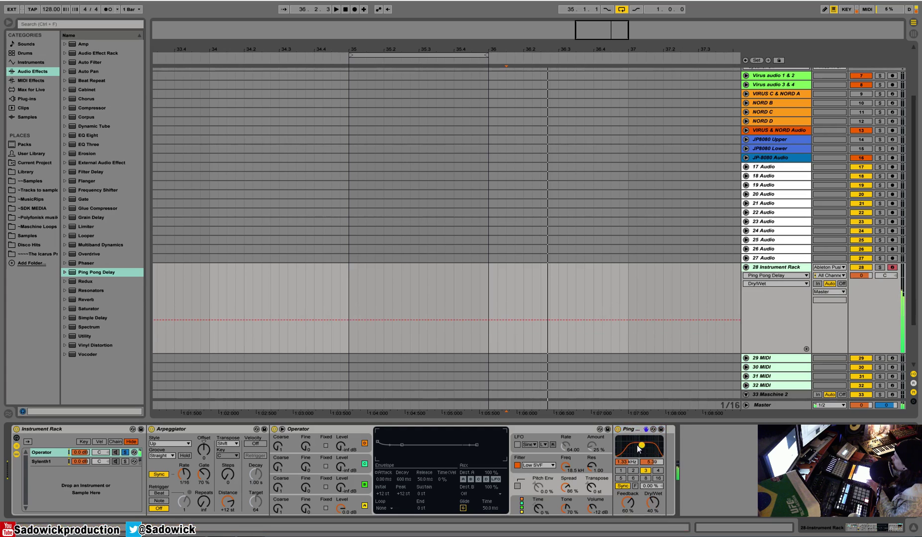
Solo the Sylenth1 chain and add an EQ Eight to it, boosting band 4 by 6.82 dB at 3.11 kHz
click(127, 463)
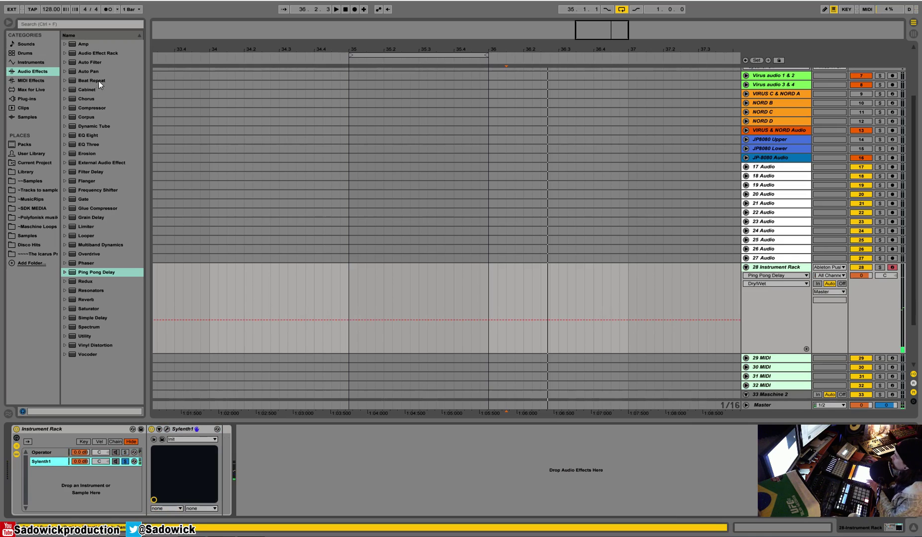
drag(88, 135, 236, 467)
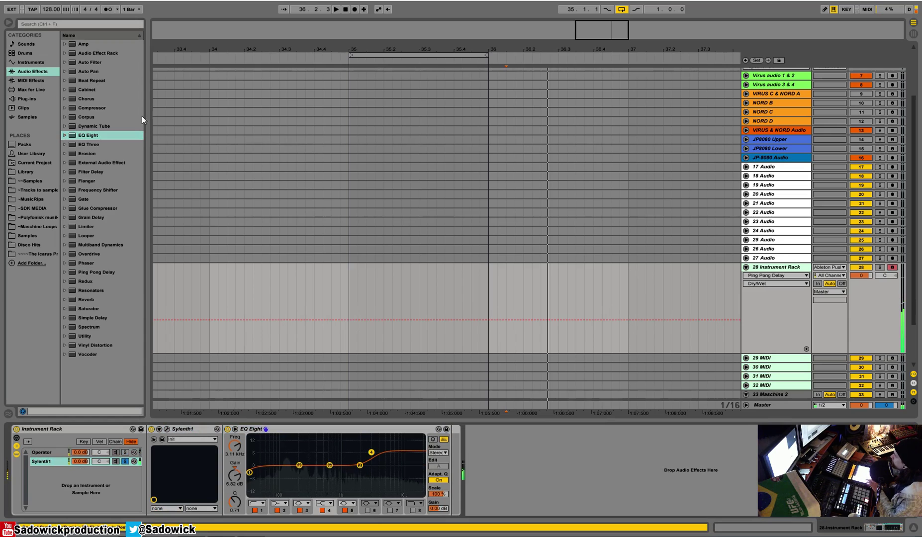
Add a Reverb after the EQ Eight, lower its Dry/Wet to 23 % and turn off Flat and Cut
drag(79, 299, 437, 475)
drag(671, 502, 670, 527)
click(601, 502)
click(612, 502)
Fold the EQ Eight and raise the Reverb's Dry/Wet to 41 %
double_click(268, 428)
click(280, 426)
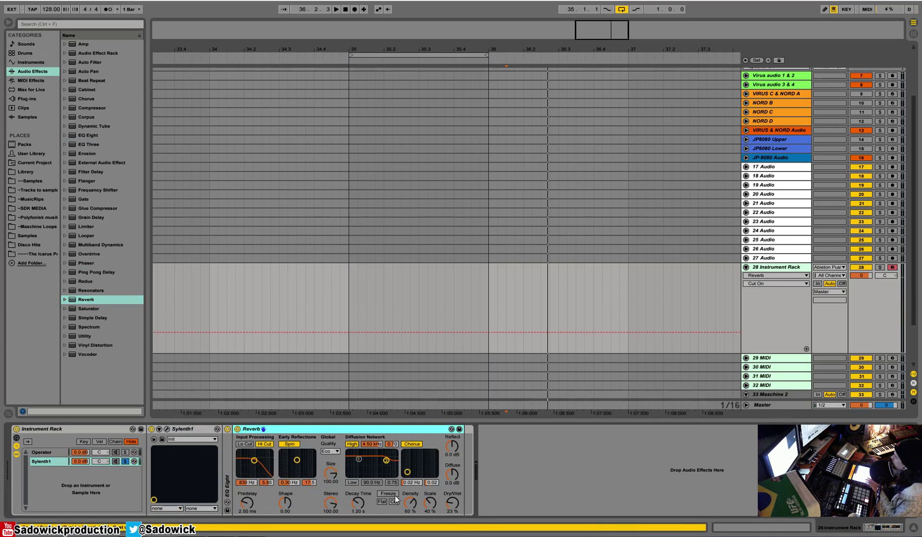
drag(450, 504, 450, 495)
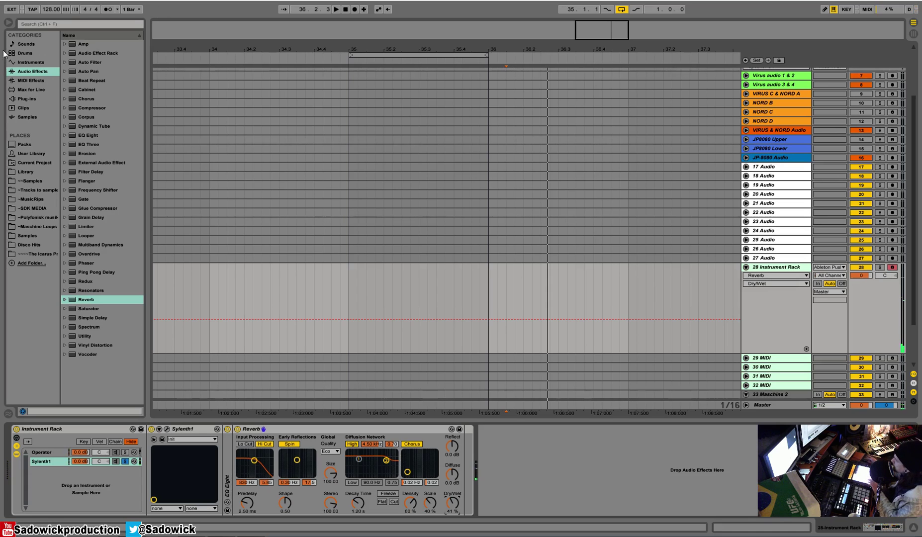
Add a Compressor after the Reverb, unsolo the Sylenth1 chain and set the threshold to -7.50 dB
drag(100, 108, 467, 470)
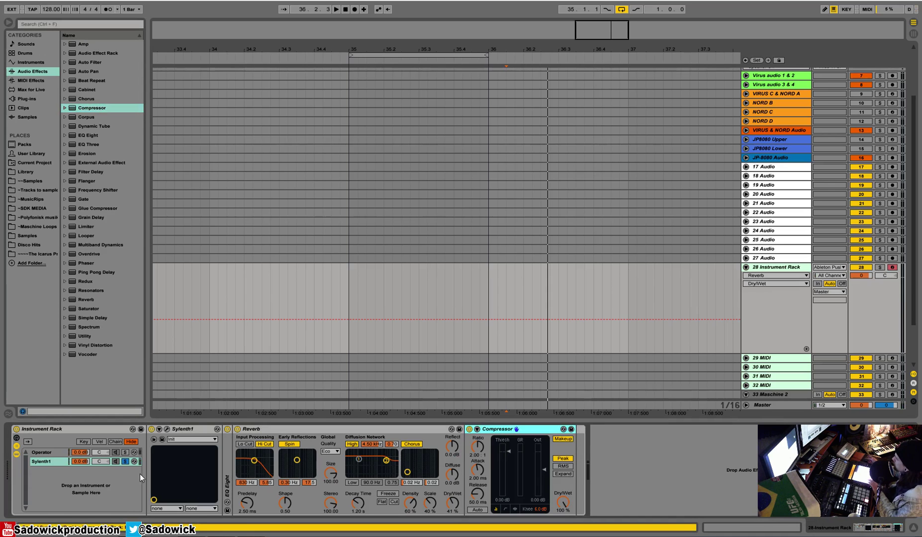
click(126, 461)
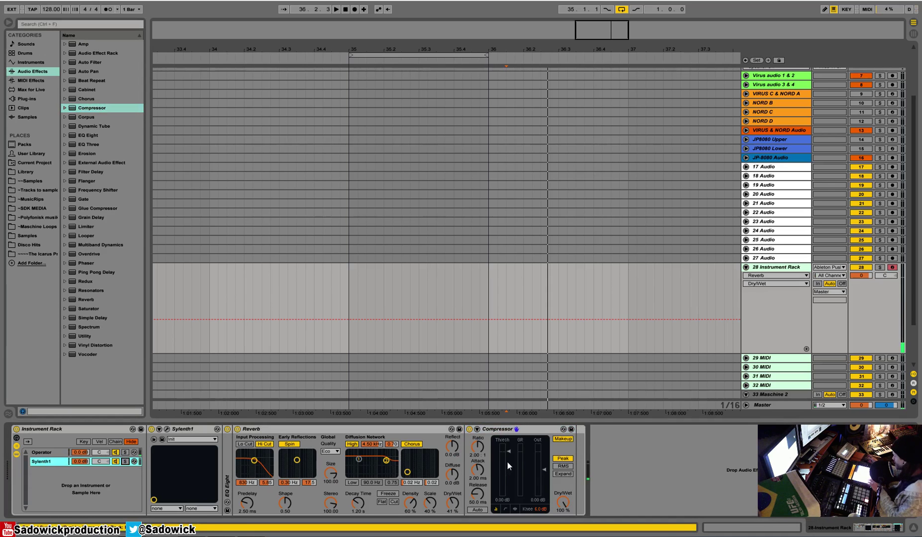
drag(506, 451, 506, 461)
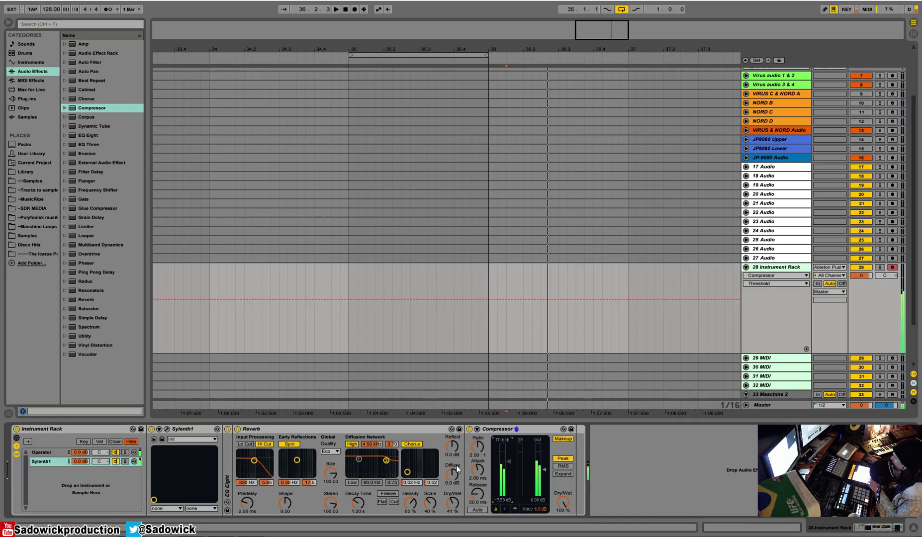
Set the Dry/Wet of the Operator chain's Ping Pong Delay to 34 %
click(50, 452)
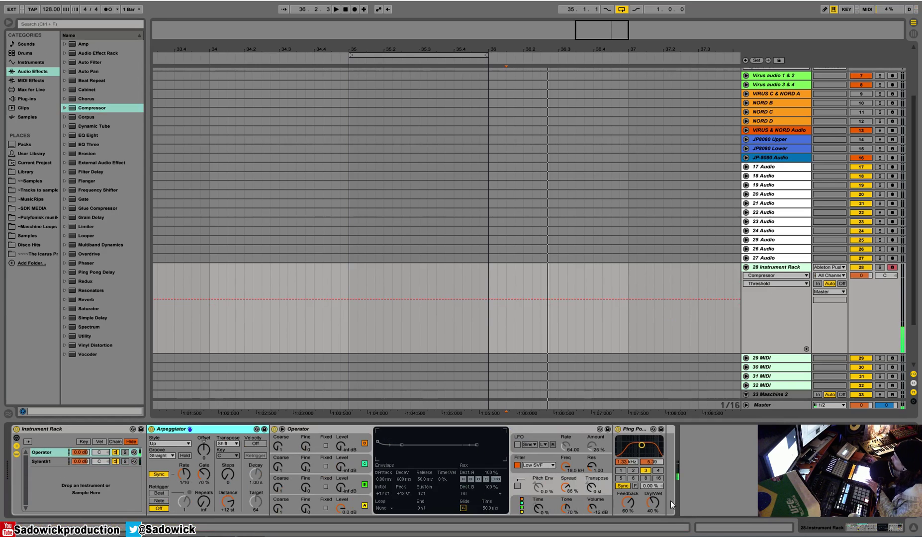
drag(653, 503, 653, 507)
Insert the Pitch preset + 12.adv before the Arpeggiator and audition the Operator chain in solo
click(20, 84)
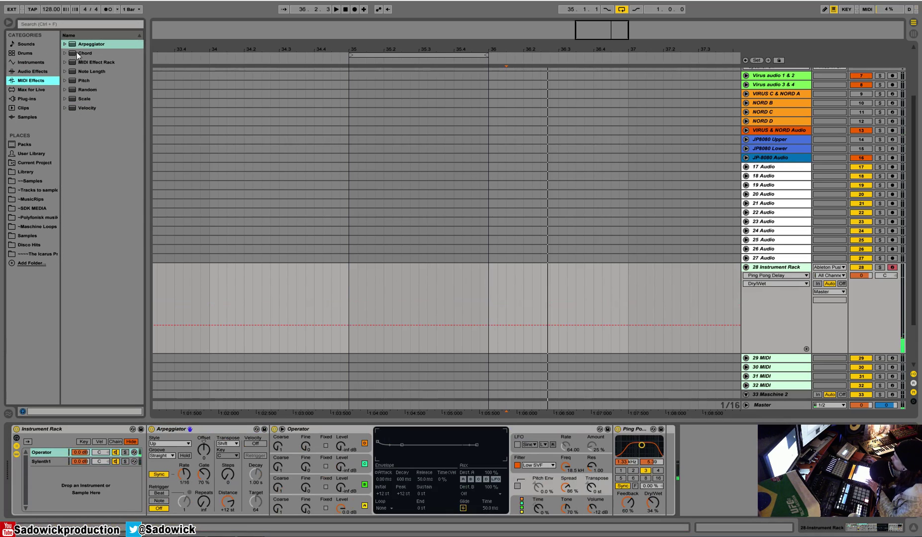
click(66, 80)
drag(93, 98, 168, 456)
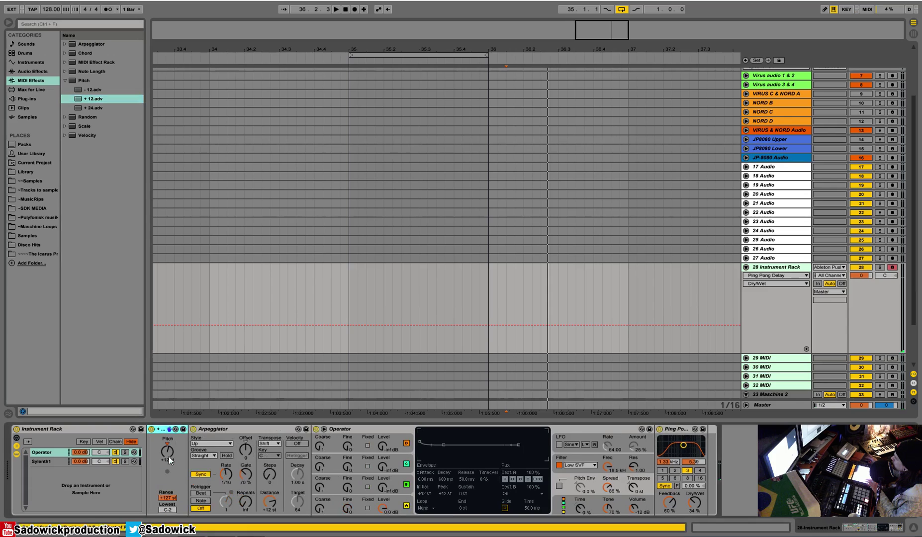
click(125, 452)
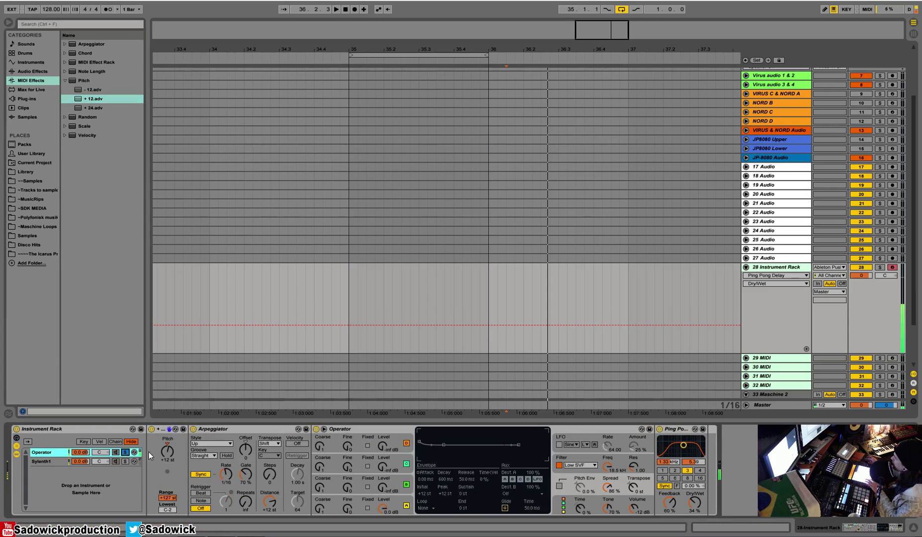
click(124, 453)
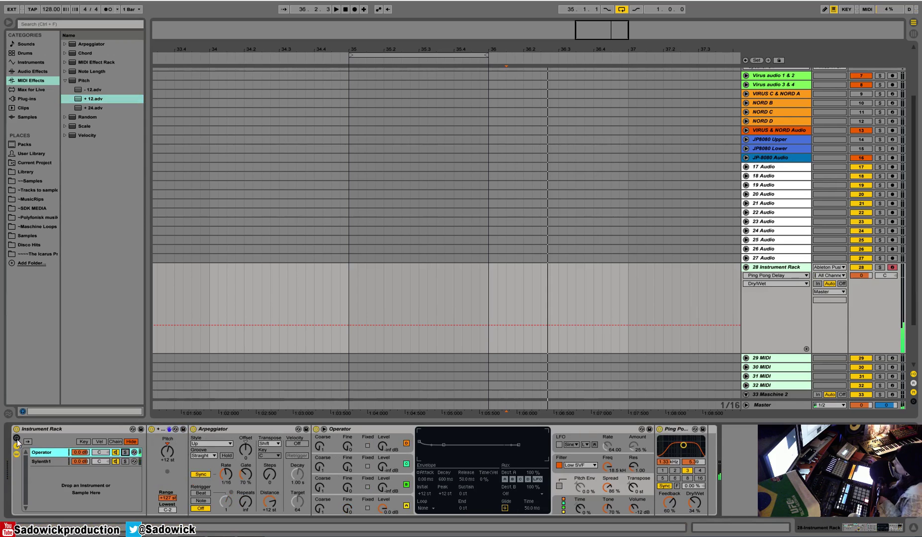
Fold the Arpeggiator, Operator and Pitch devices in the Operator chain
double_click(239, 428)
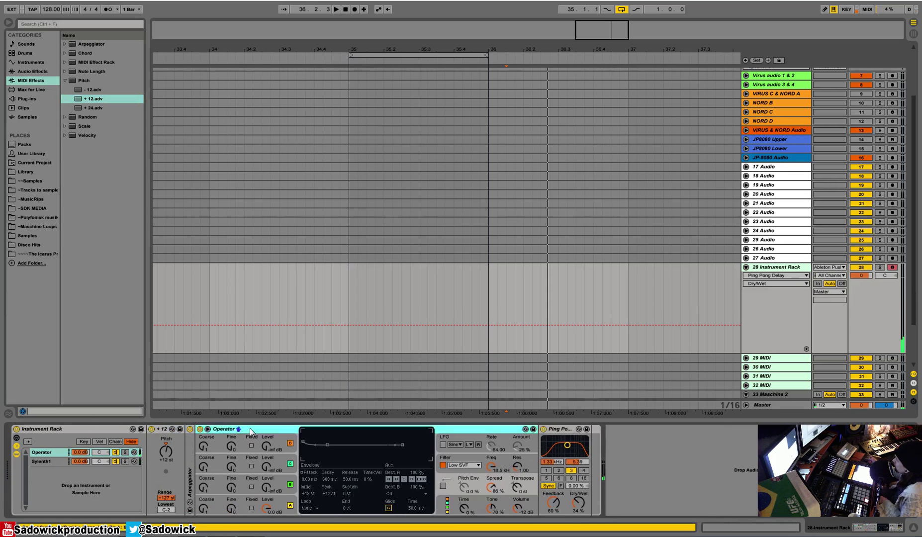
double_click(250, 428)
double_click(163, 430)
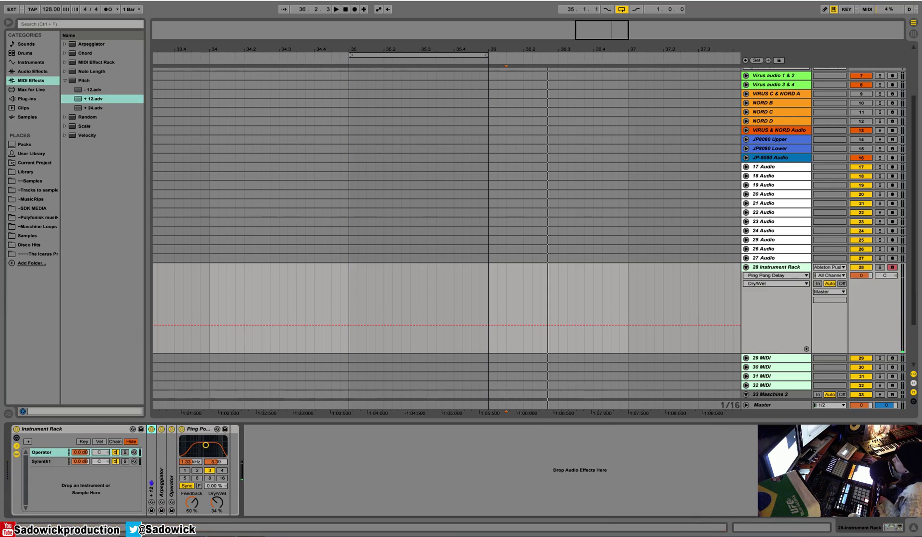
Add another Operator to the rack as a third chain
click(24, 63)
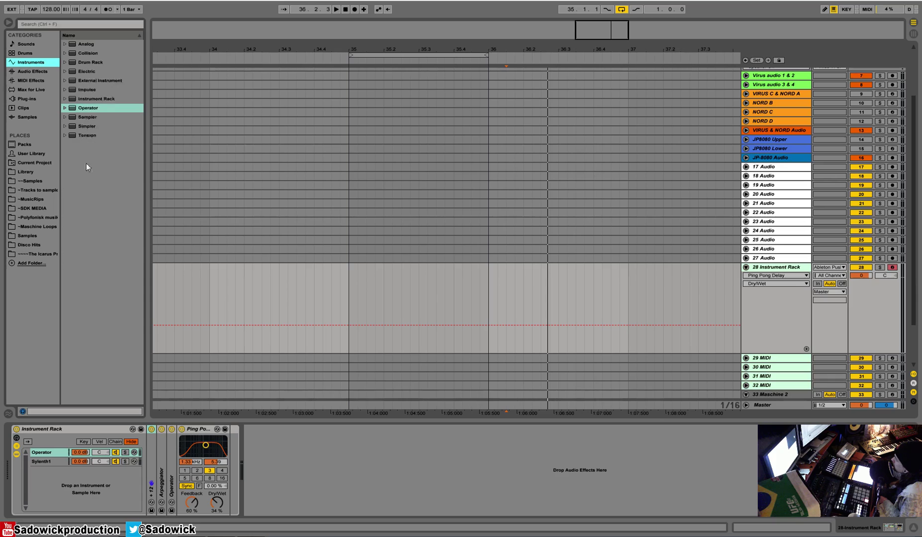
click(87, 107)
drag(85, 512, 83, 497)
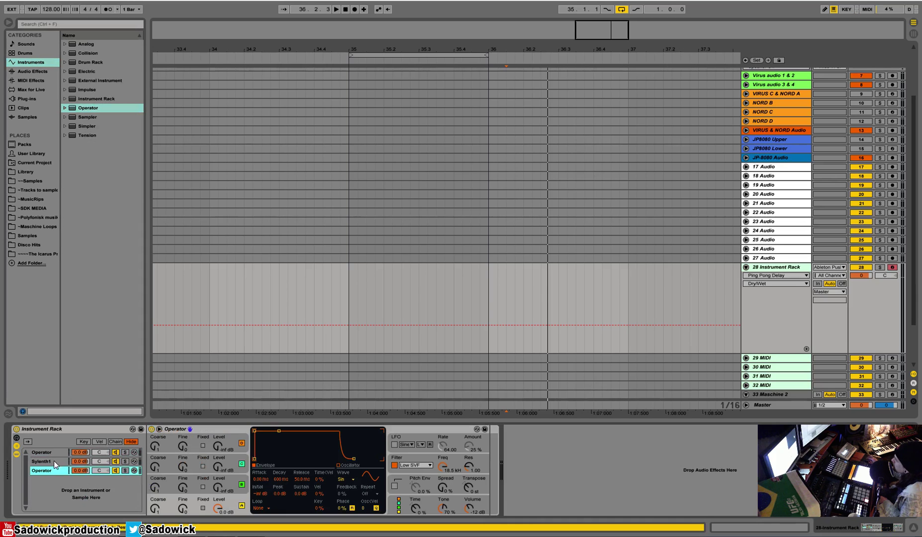
Solo the third chain's Operator and add a Blues Amp at 61.1 % Dry/Wet followed by a Compressor, ending with the chain unsoloed
click(125, 470)
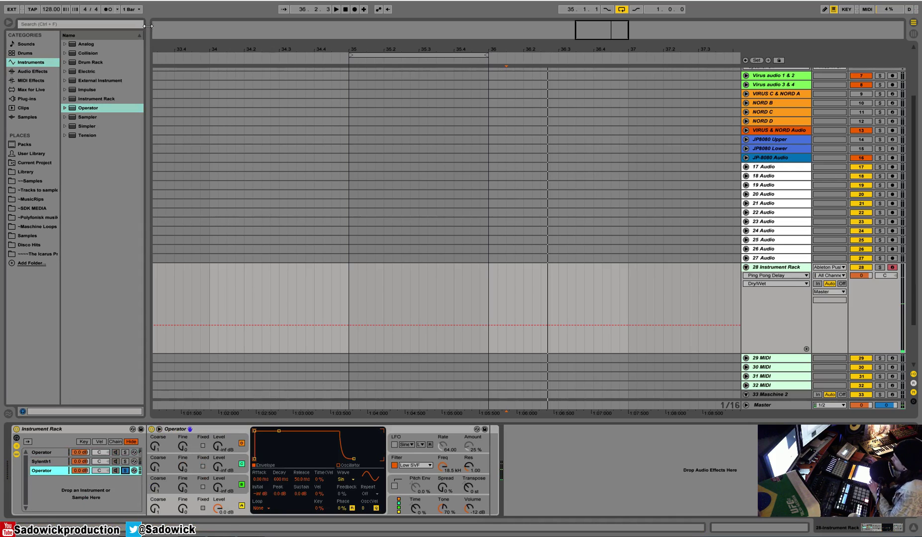
click(27, 73)
click(80, 43)
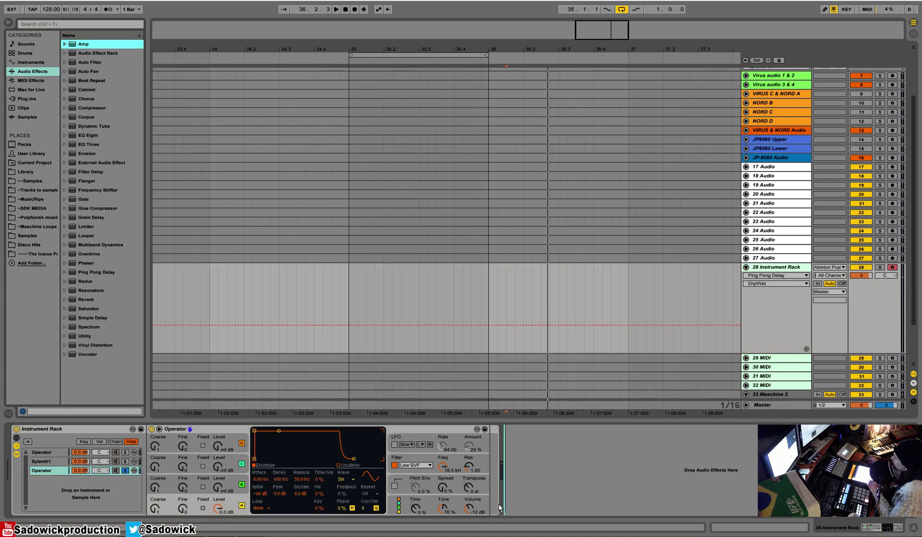
key(Return)
click(628, 446)
drag(628, 501, 627, 492)
mouse_move(100, 107)
mouse_down()
mouse_move(586, 431)
mouse_move(616, 433)
mouse_move(656, 454)
mouse_move(653, 433)
mouse_move(684, 465)
mouse_move(685, 482)
mouse_up()
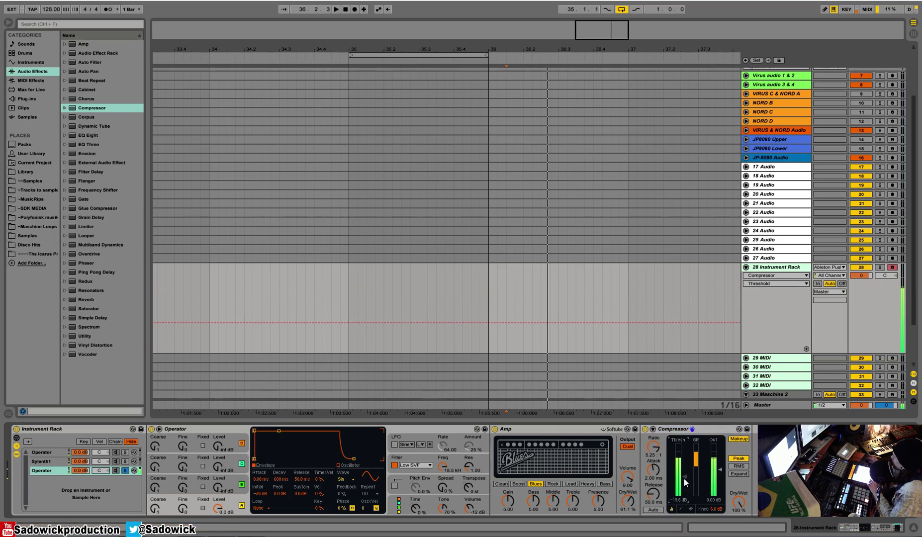
click(125, 470)
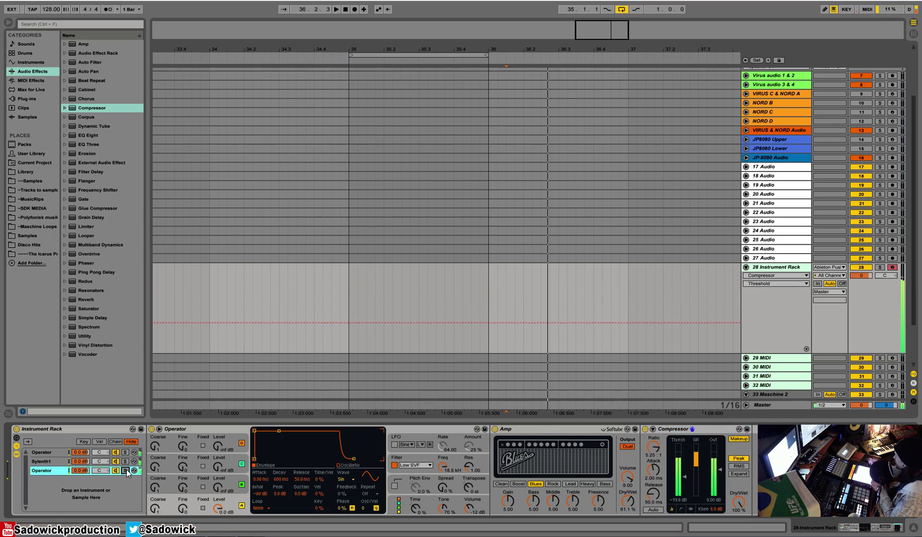
Balance the chains by muting and soloing them, setting the first Operator chain to -5.0 dB and the third to -3.0 dB
drag(79, 452, 80, 457)
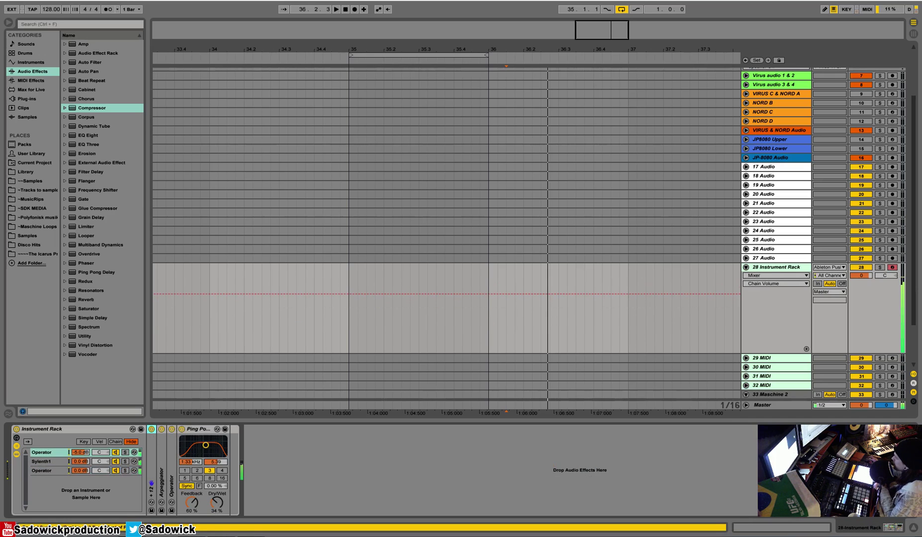
click(115, 452)
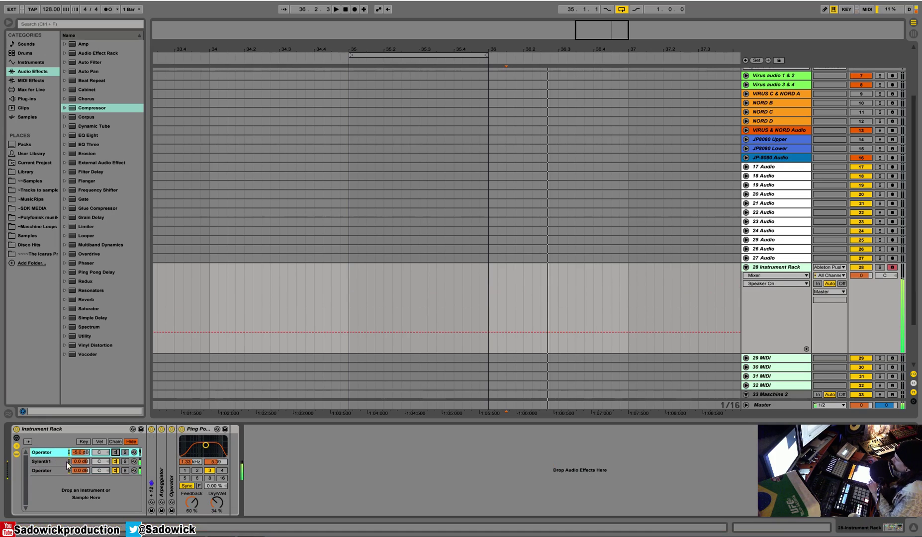
click(111, 472)
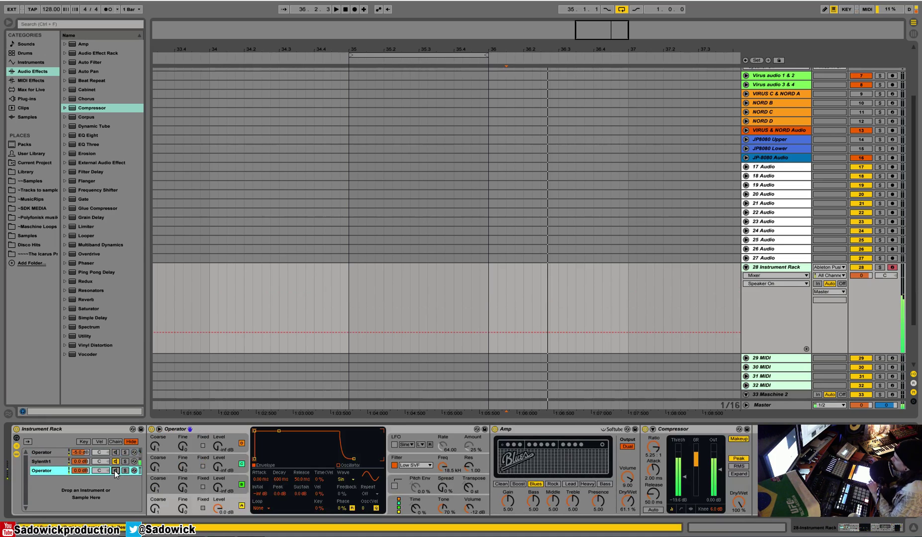
click(63, 462)
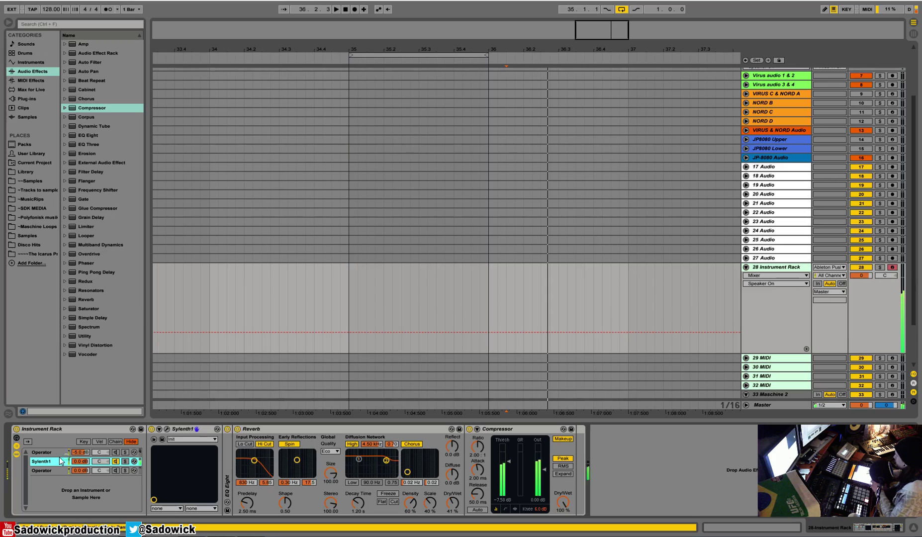
click(127, 470)
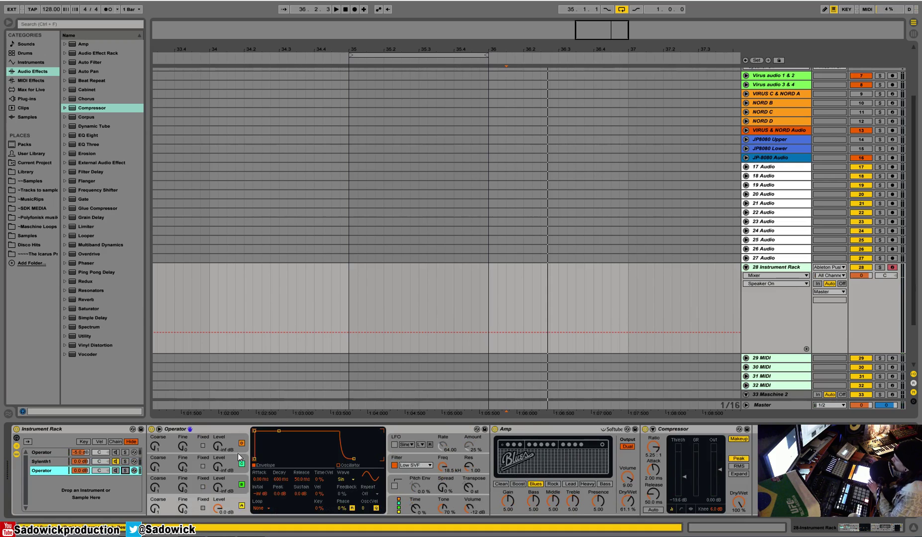
click(115, 471)
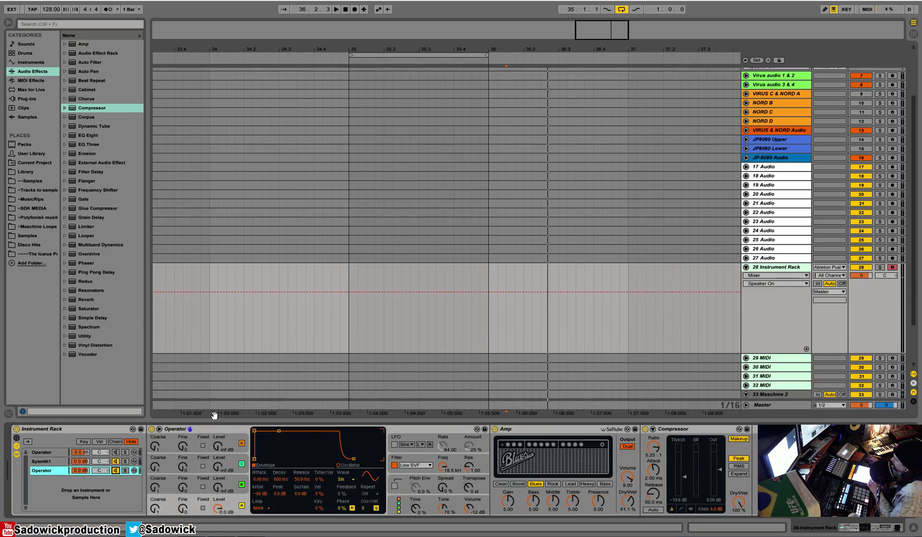
drag(81, 471, 86, 473)
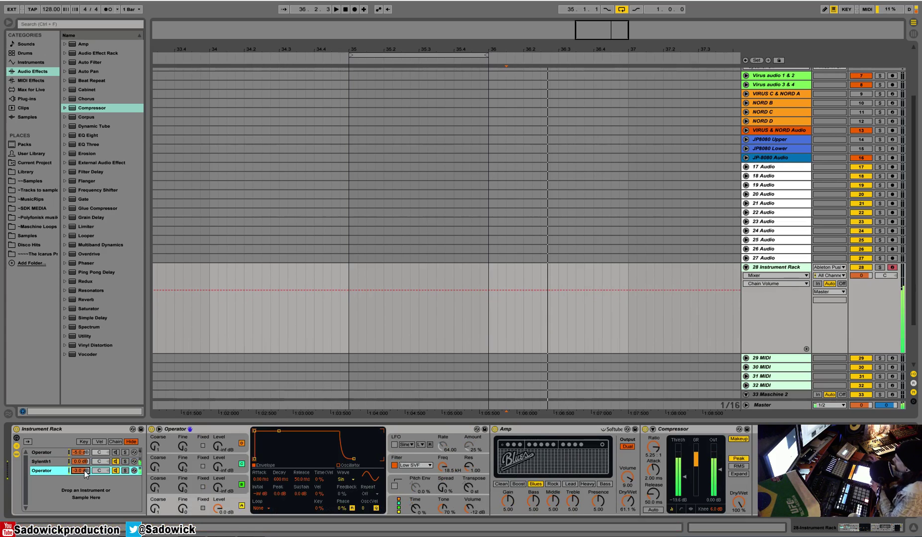
Show the rack's Macro Controls, fold the third chain's Amp, and review the devices in each chain
click(16, 440)
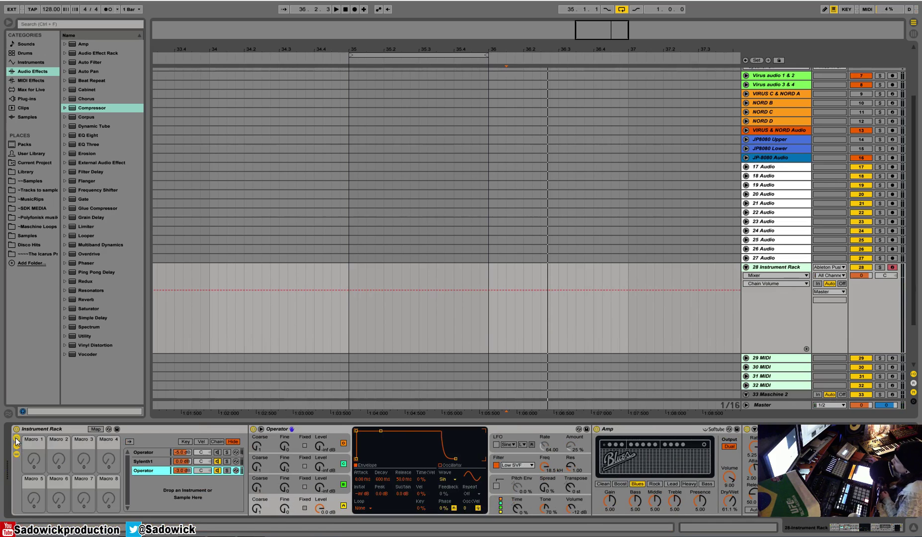
double_click(653, 430)
click(135, 453)
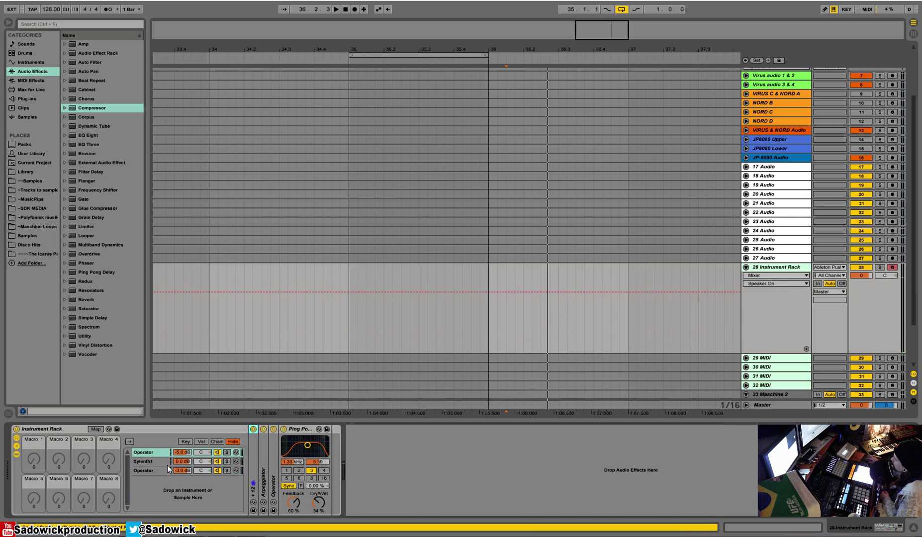
click(153, 459)
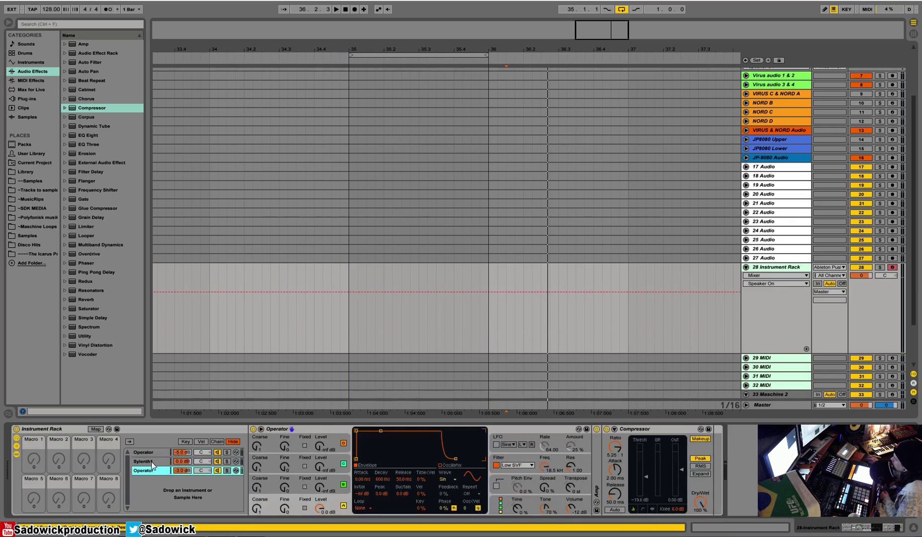
click(152, 469)
click(156, 452)
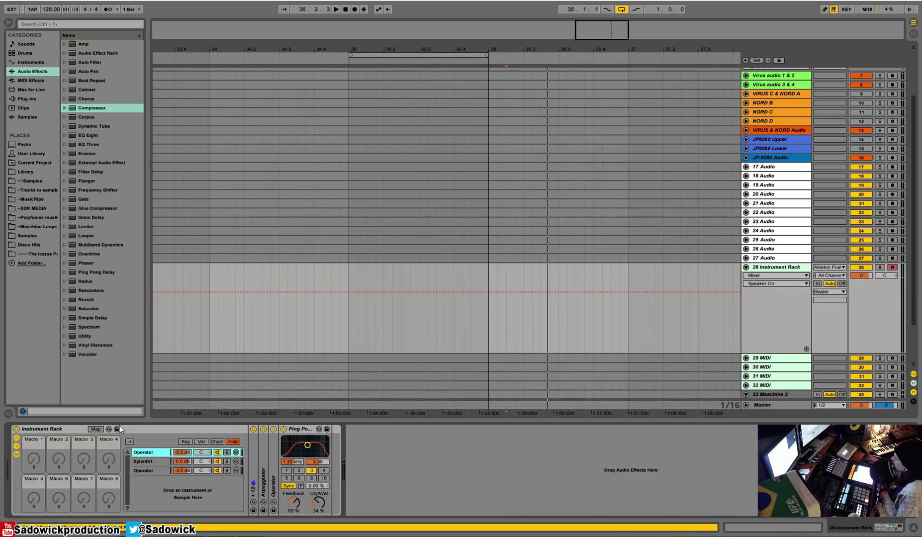
Cut the finished rack from track 28 and insert a new empty Instrument Rack in its place
right_click(52, 429)
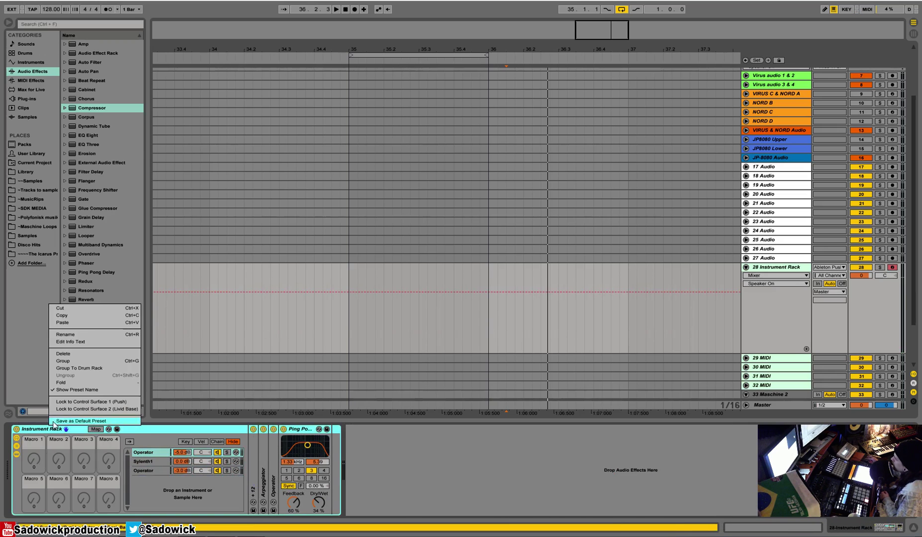
click(70, 306)
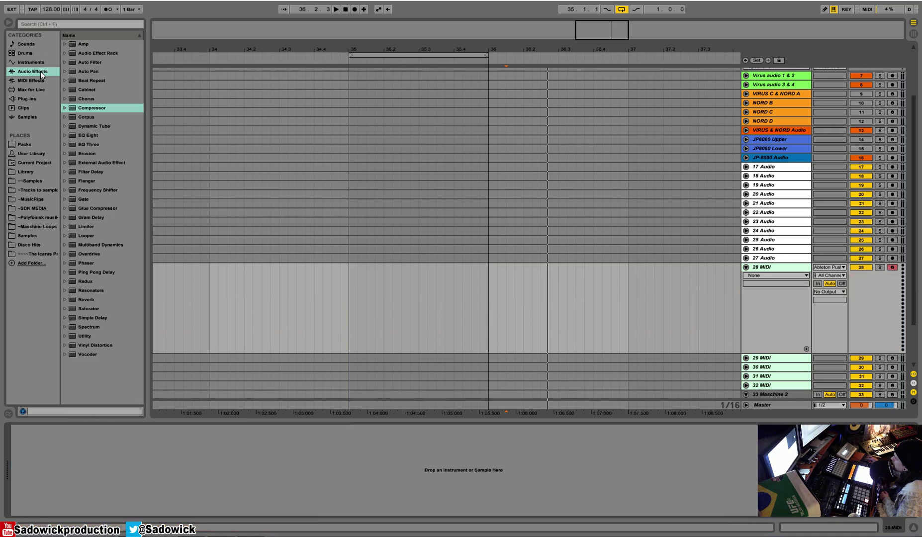
click(31, 62)
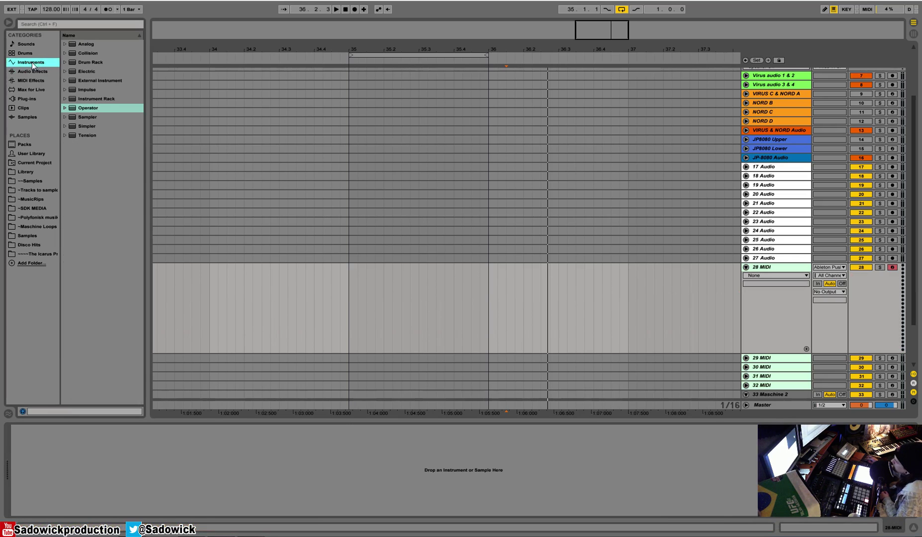
drag(94, 97, 165, 492)
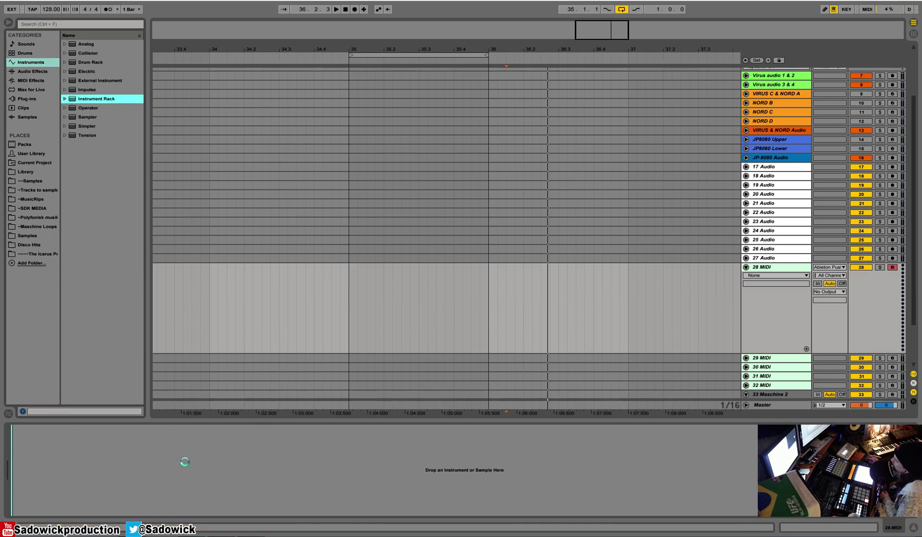
drag(184, 462, 184, 462)
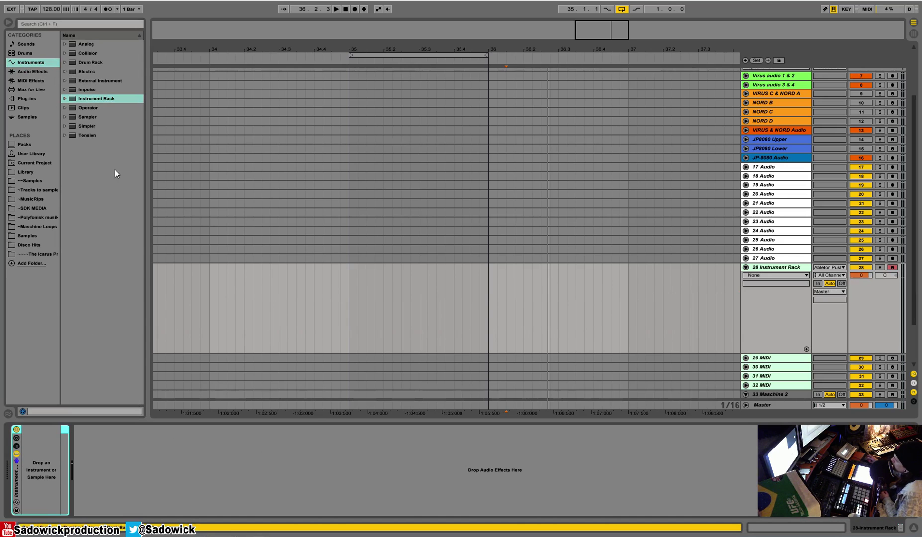
Add two Operator chains to the new Instrument Rack and show its chain list
drag(88, 107, 38, 461)
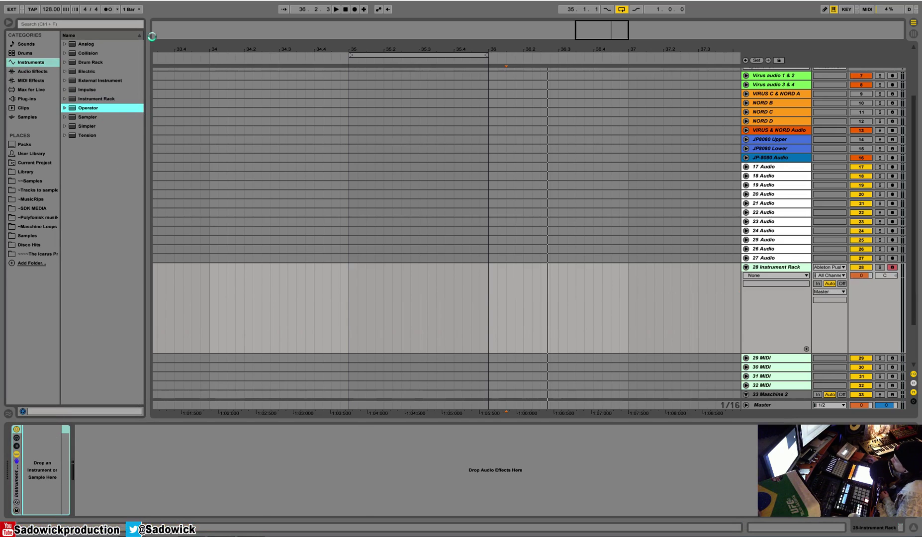
click(16, 445)
drag(79, 111, 100, 455)
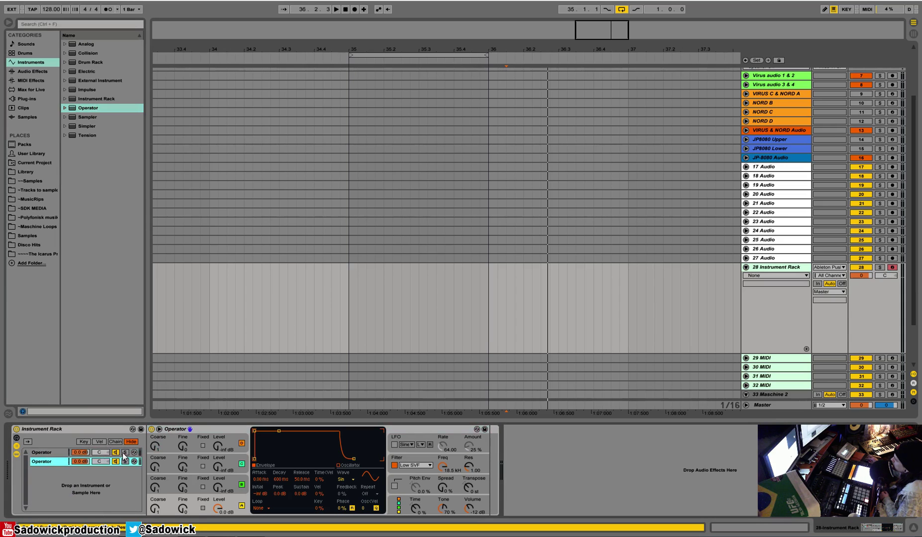
Solo the first Operator chain, set oscillator A's wave to Sq16 and raise oscillator B's level to -18 dB
click(125, 452)
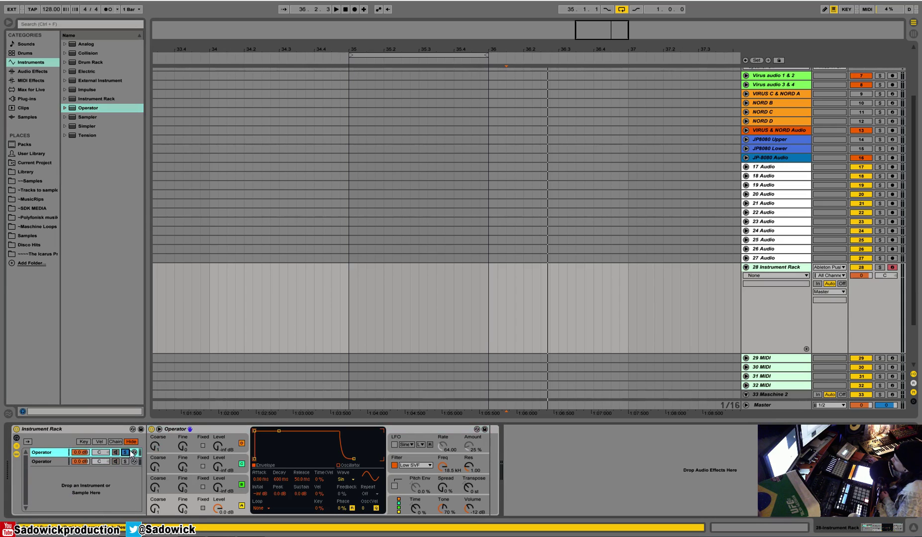
click(335, 477)
click(348, 423)
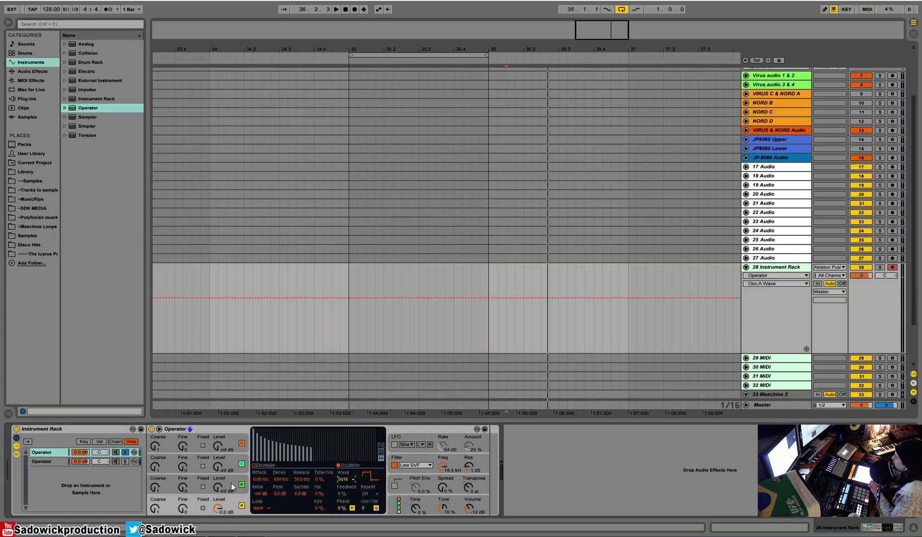
drag(231, 482, 231, 472)
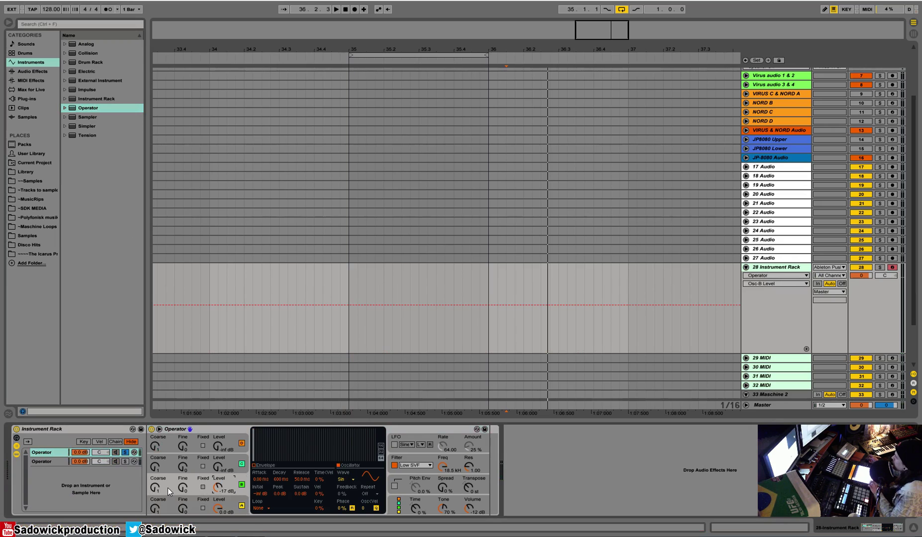
drag(217, 486, 218, 488)
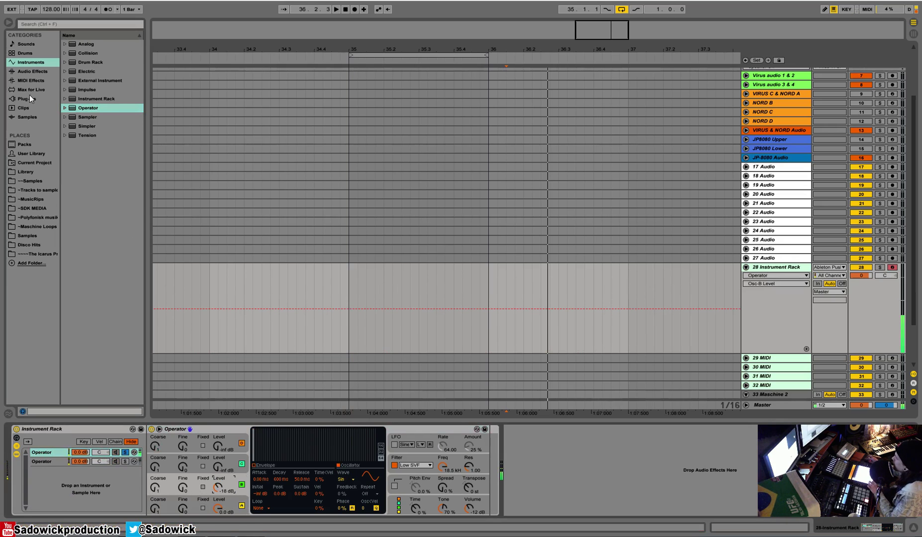
Add a Saturator with Soft Clip on to the soloed chain, preceded by a Dynamic Tube with Output 6.19 dB and Drive 11.9 dB
click(42, 70)
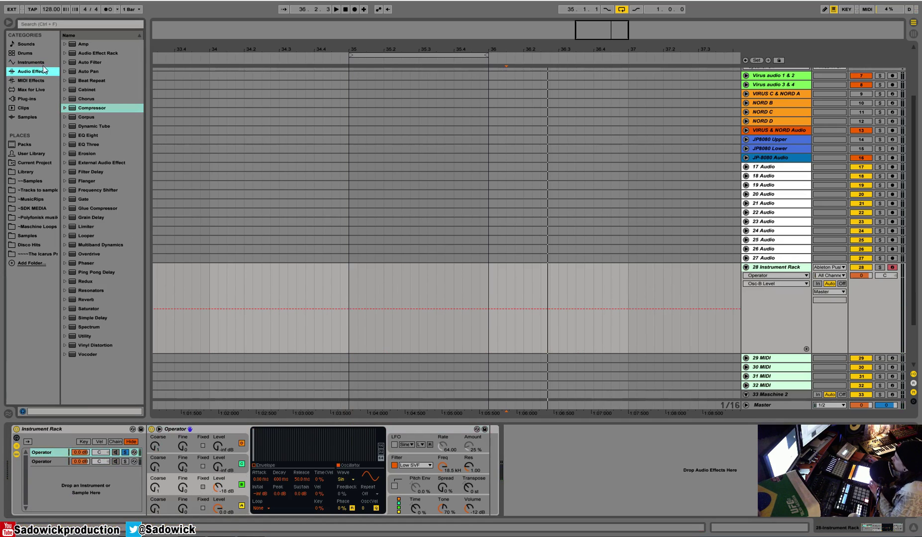
click(87, 112)
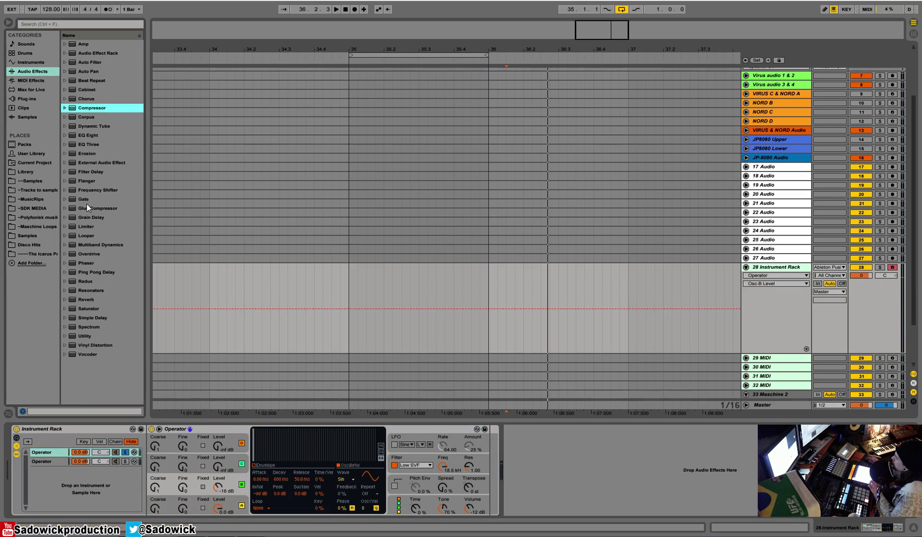
drag(90, 309, 478, 473)
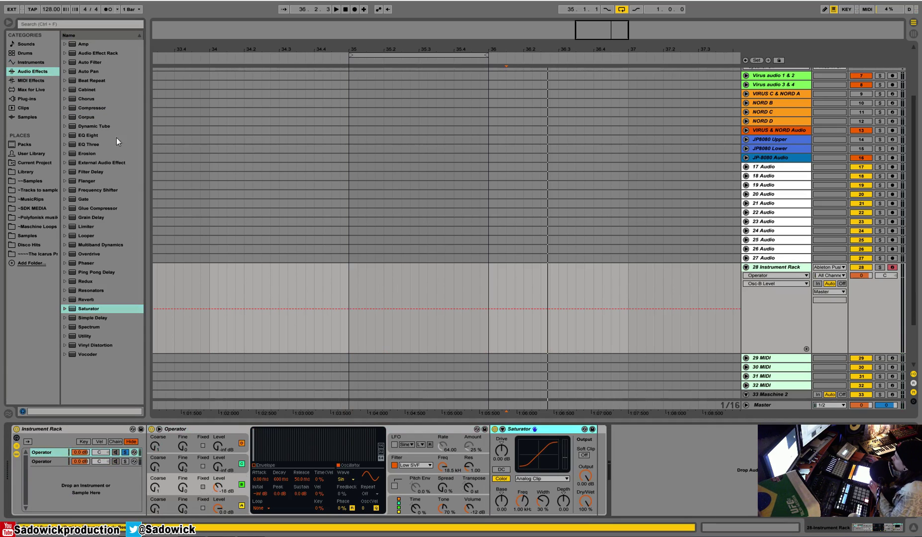
click(584, 455)
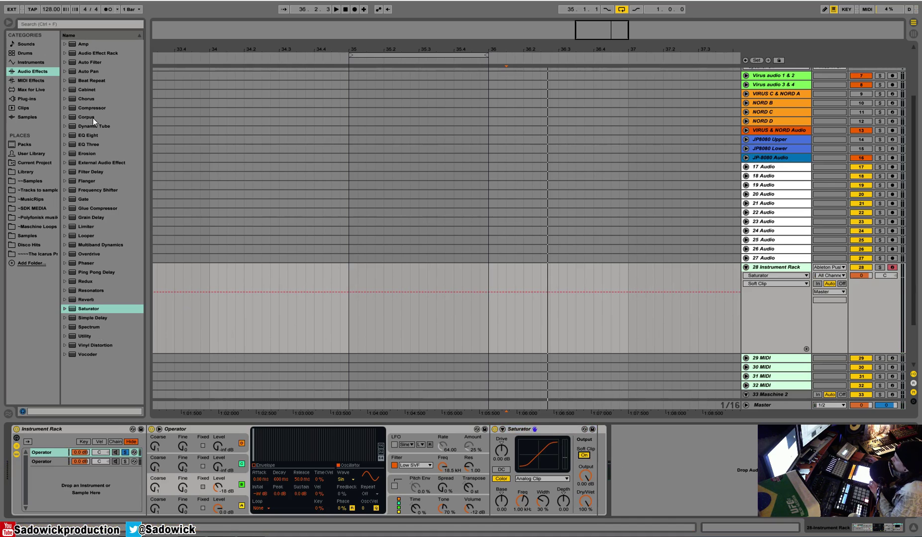
drag(94, 126, 502, 460)
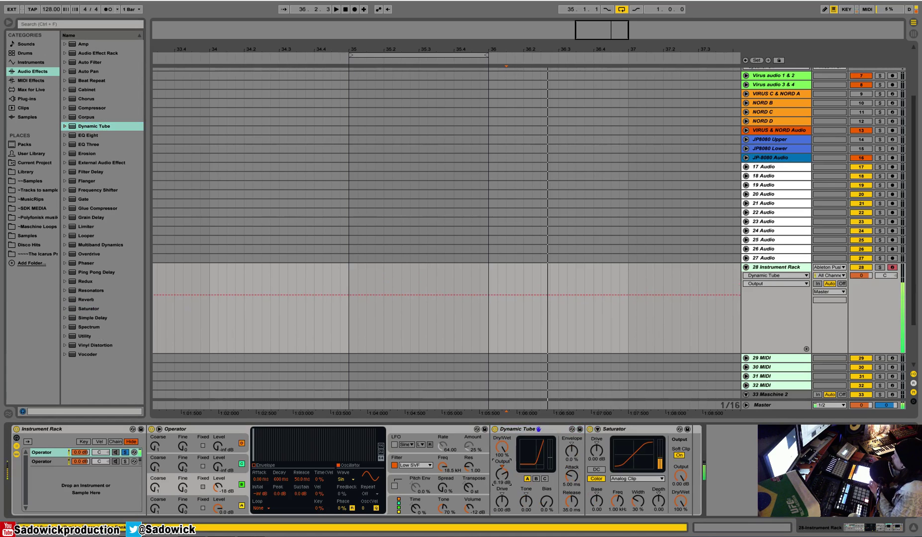
drag(502, 502, 501, 484)
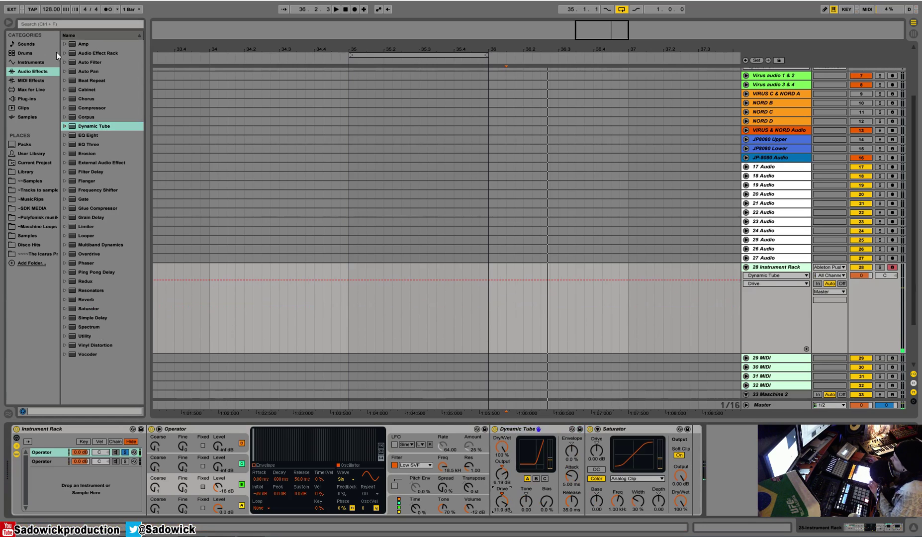
Insert an Auto Filter between Operator and Dynamic Tube, adjusting its LFO and raising its resonance
drag(78, 60, 550, 456)
click(625, 452)
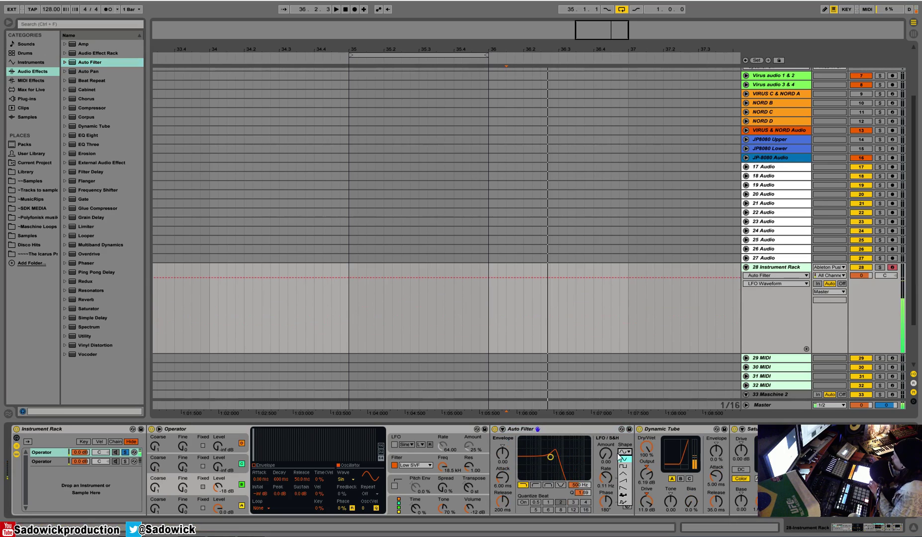
click(446, 379)
drag(584, 495, 585, 485)
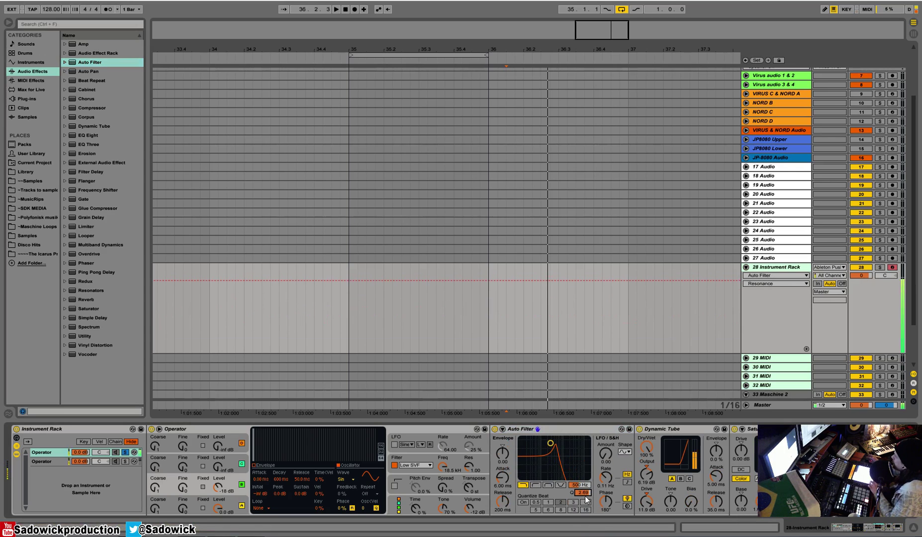
Fold the Auto Filter, Dynamic Tube and Saturator, and add an EQ Eight after them with a band 1 low cut at 388 Hz
double_click(555, 426)
double_click(554, 426)
double_click(554, 426)
drag(89, 135, 614, 470)
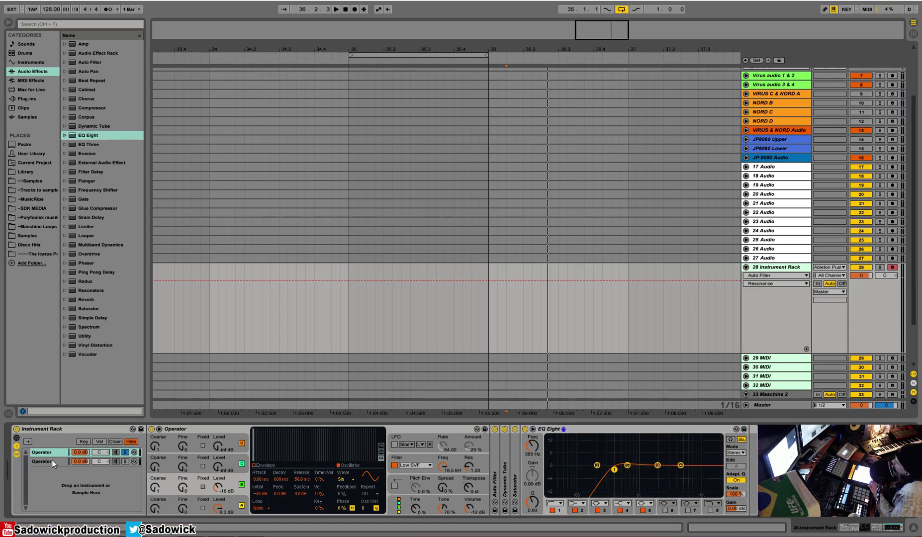
Solo the second Operator chain and set its oscillator A wave to Square 64
click(52, 459)
click(125, 462)
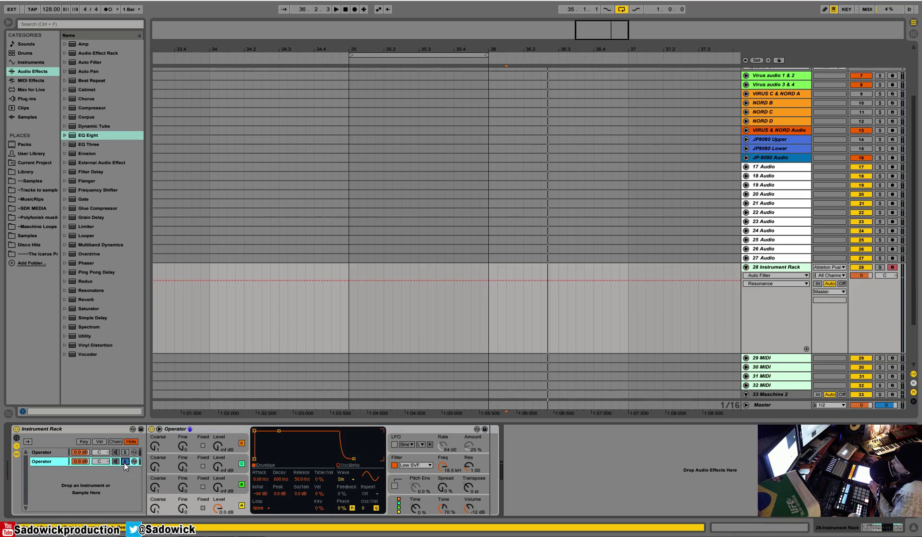
click(350, 481)
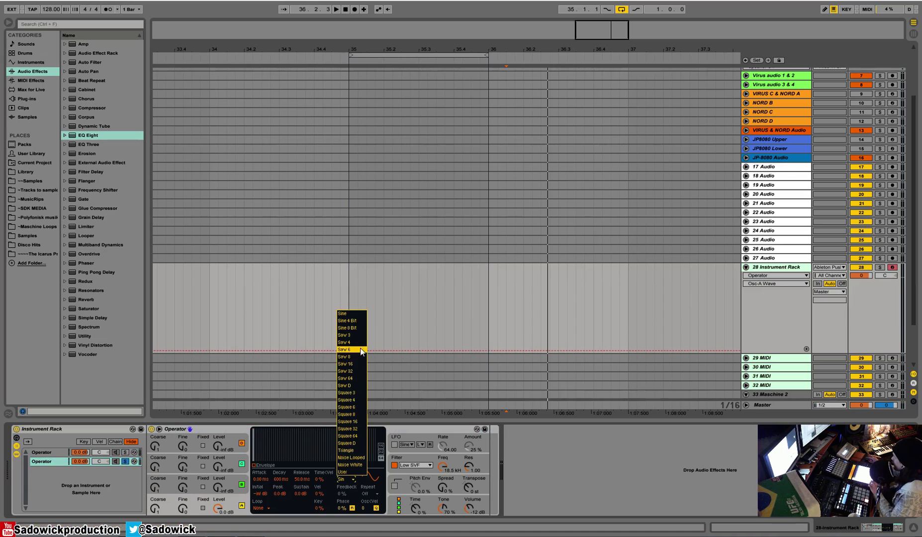
click(358, 434)
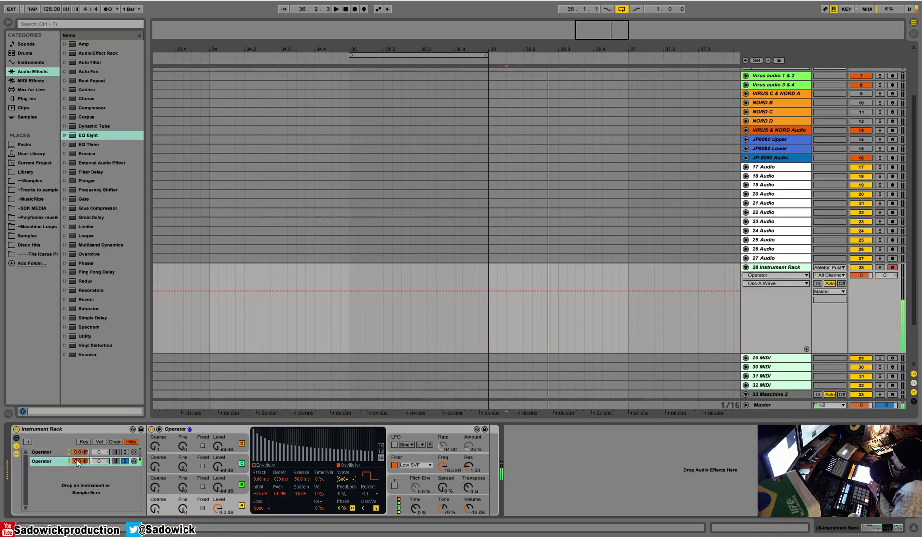
Add an Auto Filter to the second chain with 1.09 kHz cutoff, LFO amount 4.52 and synced rate 1/8, and unsolo the chain
drag(125, 63, 519, 465)
drag(609, 456, 608, 437)
click(627, 481)
mouse_move(590, 479)
mouse_down()
mouse_move(608, 531)
mouse_move(605, 458)
mouse_move(605, 470)
mouse_up()
click(125, 461)
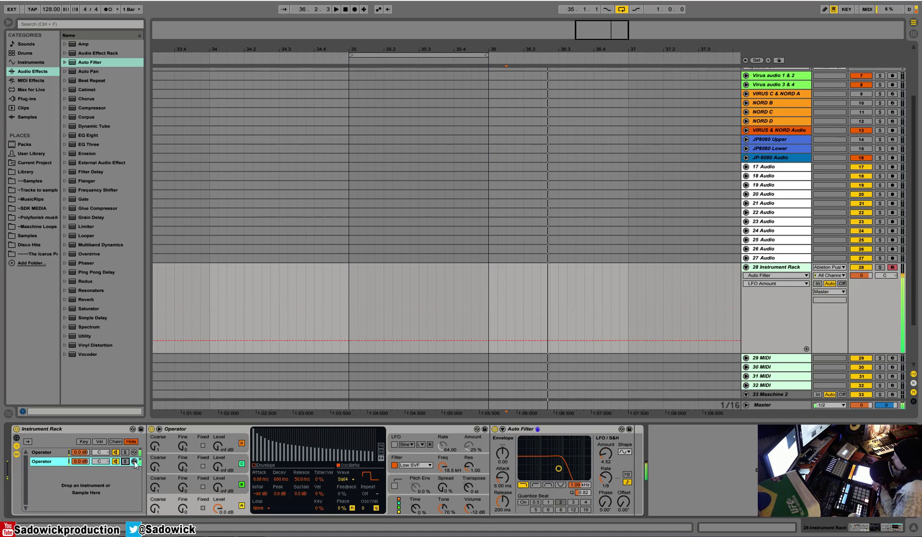
Lower the first chain's volume and set its EQ Eight to -2.60 dB at 569 Hz and 8.60 dB at 3.54 kHz, muting the second chain
click(96, 454)
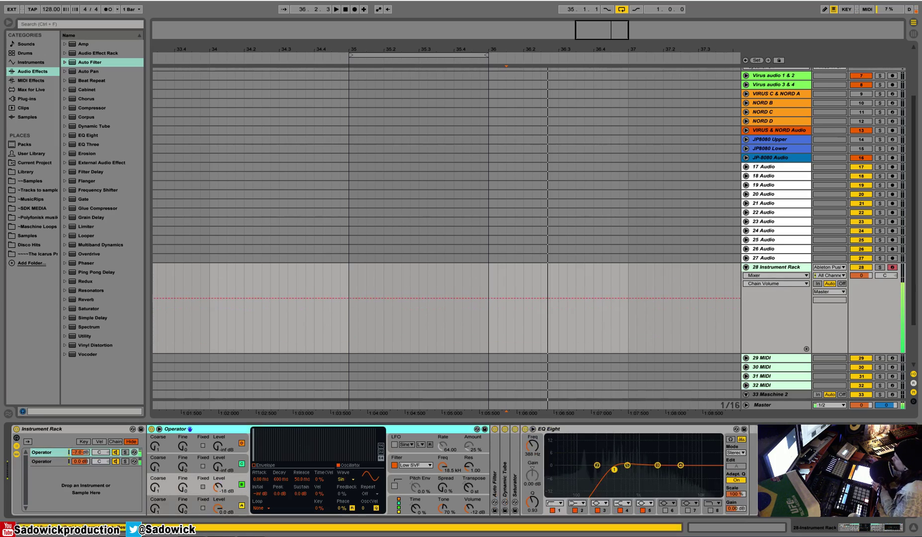
mouse_move(627, 465)
mouse_down()
mouse_move(657, 466)
mouse_move(624, 470)
mouse_up()
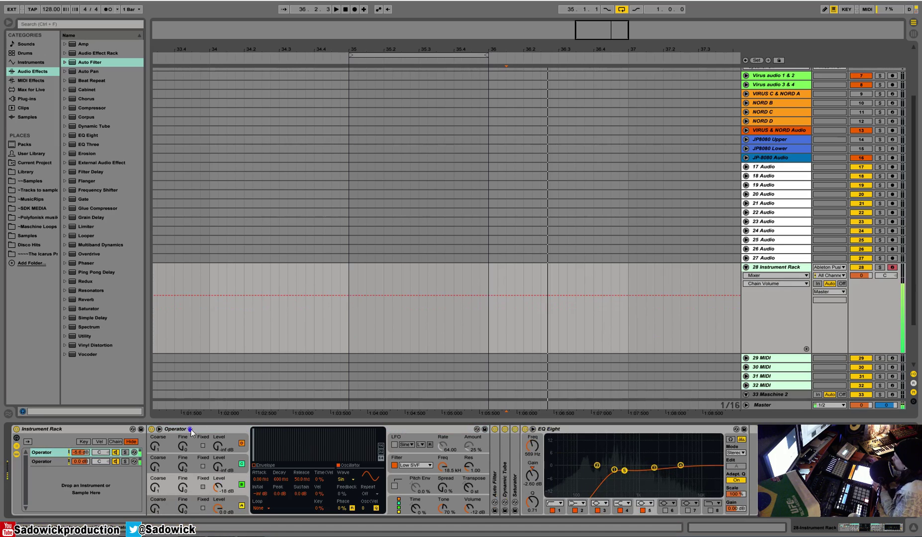
click(114, 462)
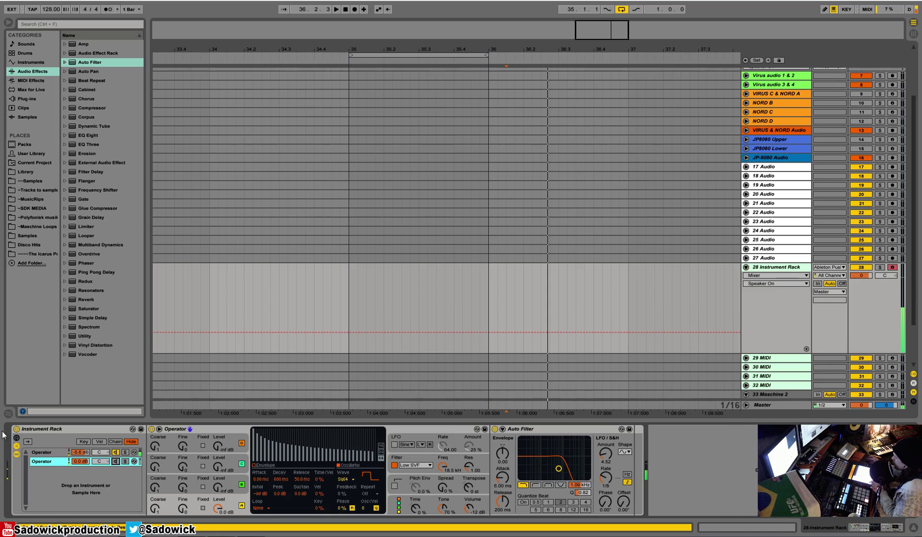
click(55, 453)
drag(681, 465, 672, 448)
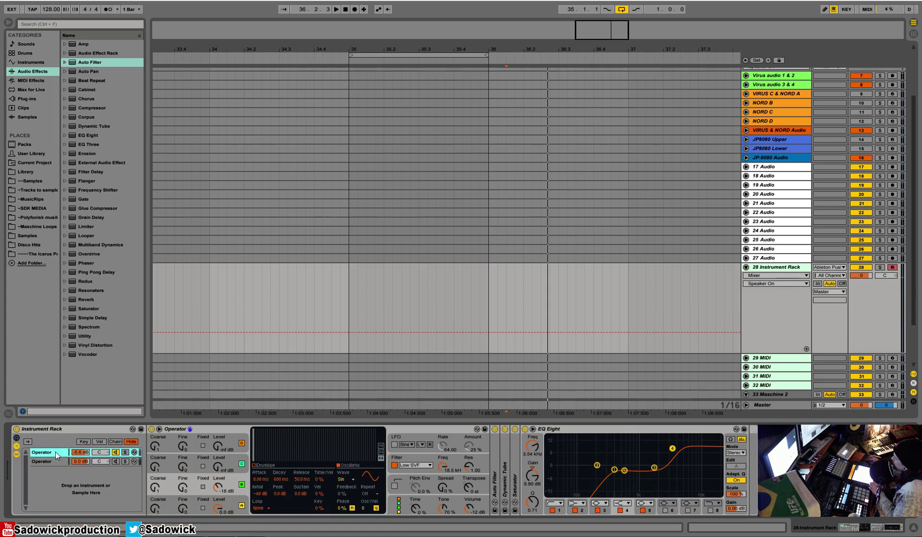
Unmute the second chain with its Auto Filter cutoff just under 1 kHz, and add a Compressor after the rack with ratio inf:1 and attack 0.01 ms
click(102, 462)
drag(558, 468, 580, 490)
click(115, 461)
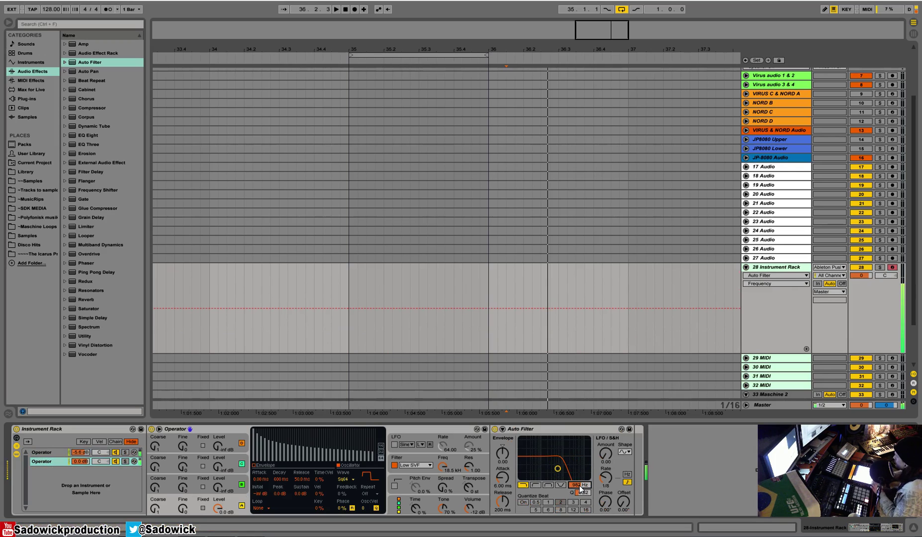
drag(86, 110, 662, 470)
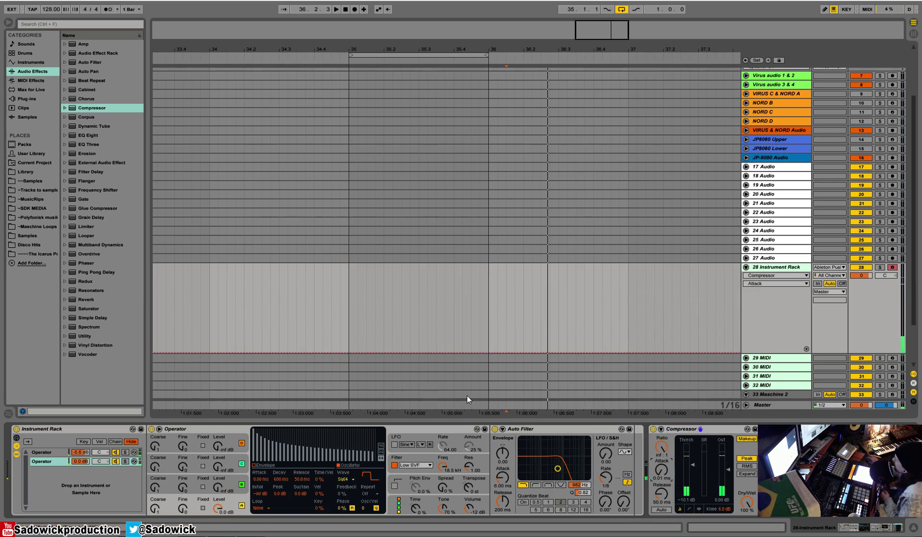
In the first chain, fold the Dynamic Tube and EQ Eight and unfold the Auto Filter to expose its frequency setting
click(58, 452)
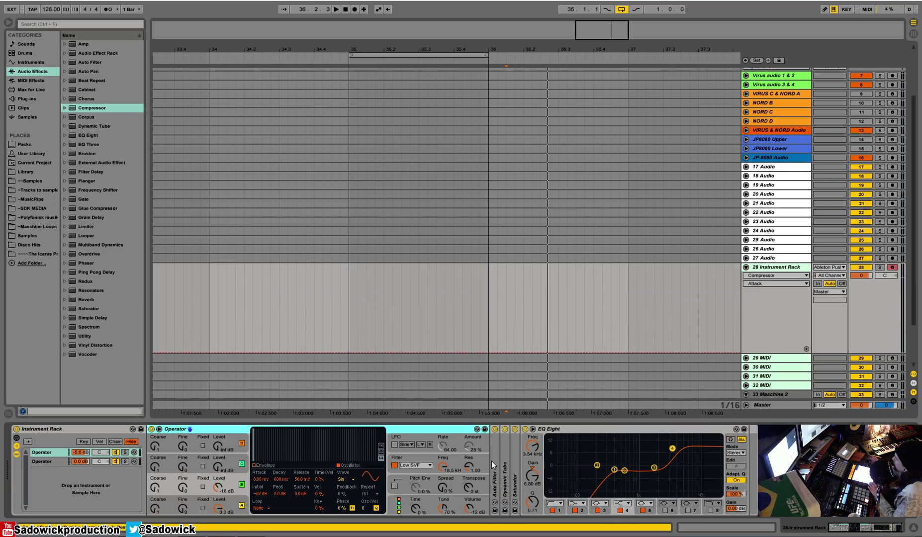
double_click(507, 467)
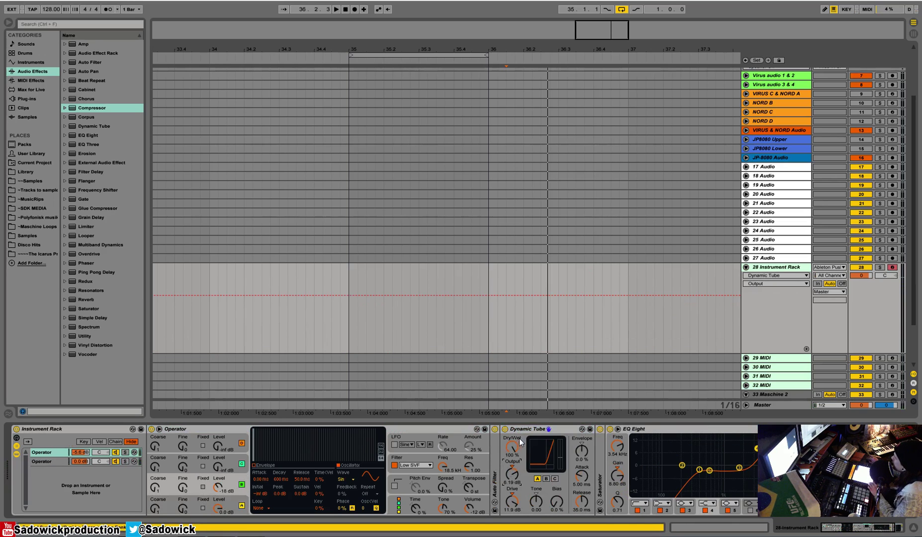
double_click(525, 430)
double_click(568, 428)
double_click(494, 462)
click(576, 485)
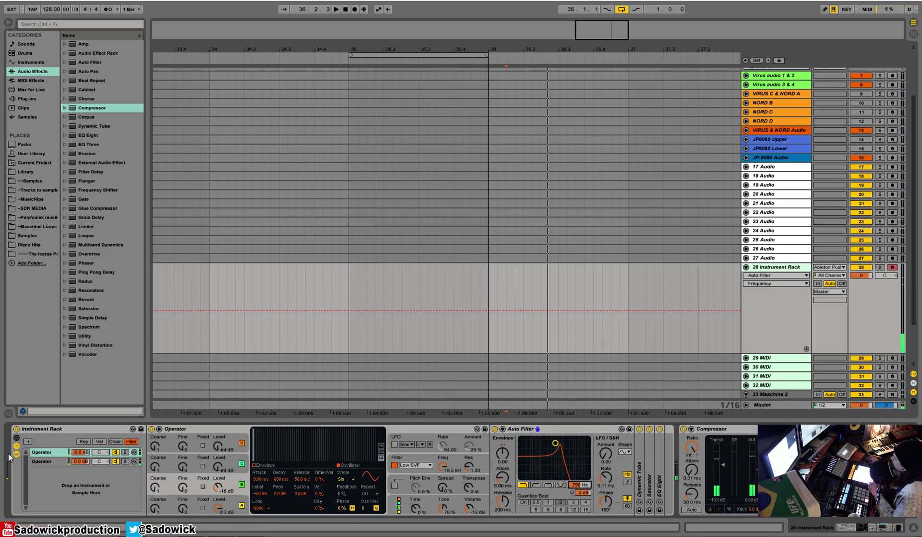
Show the Instrument Rack's macros and map the first chain's Auto Filter frequency to Macro 1
click(17, 438)
right_click(37, 458)
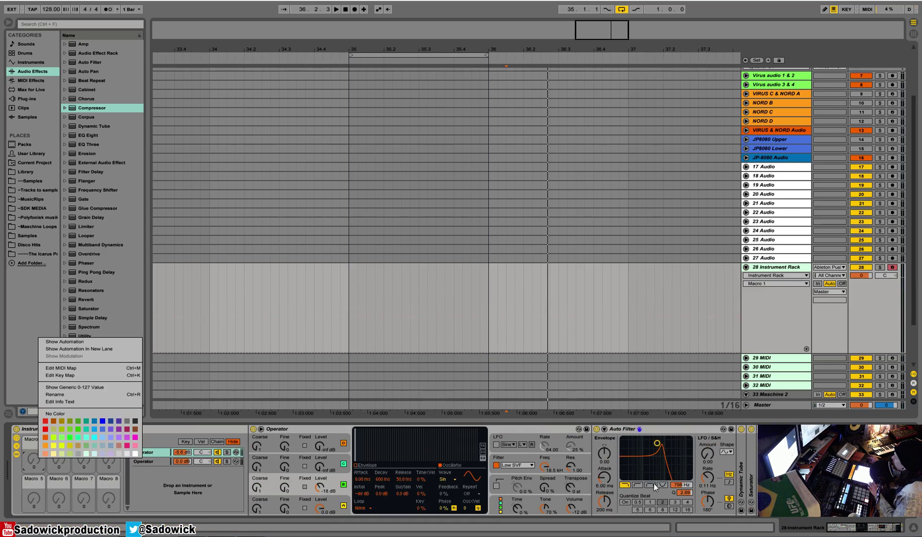
click(680, 485)
right_click(680, 485)
click(721, 430)
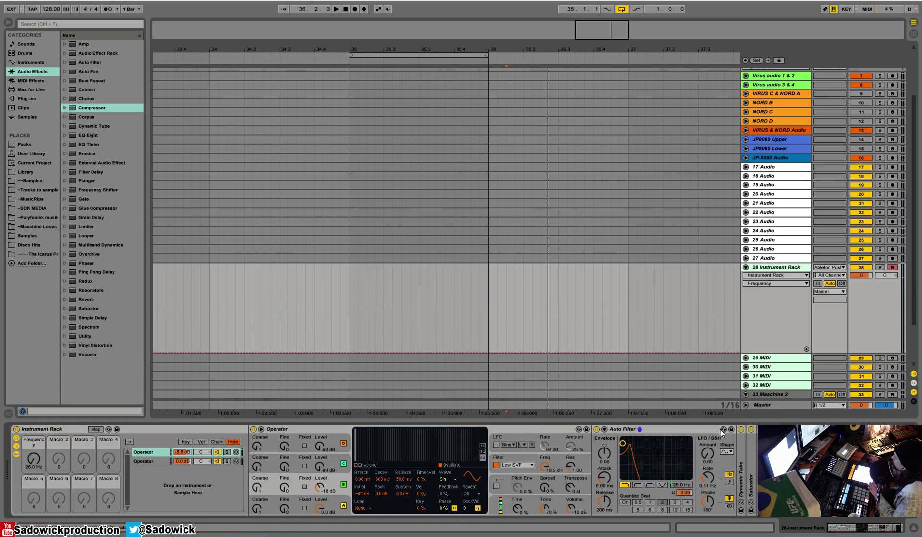
Map the second chain's Auto Filter frequency to the same Frequency macro and set that macro to 246 Hz
click(135, 460)
right_click(671, 487)
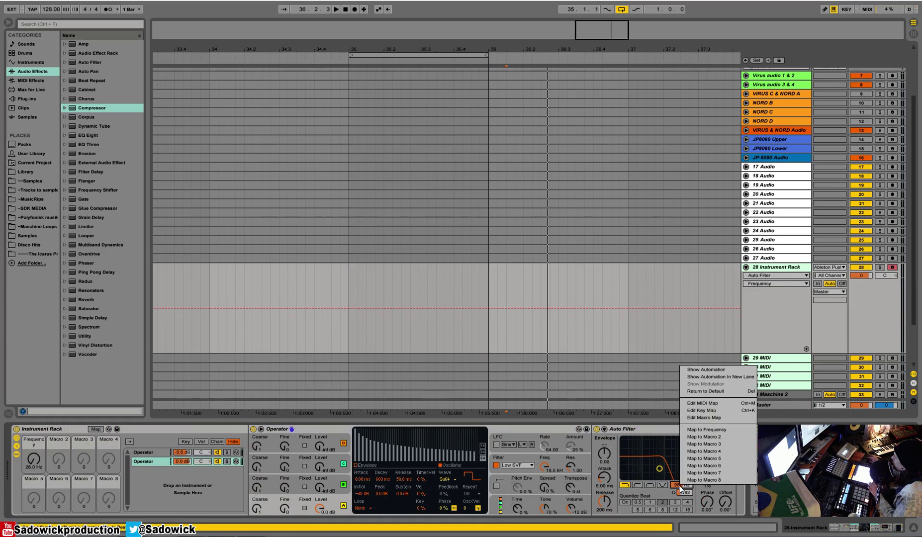
click(719, 429)
mouse_move(34, 458)
mouse_down()
mouse_move(34, 428)
mouse_move(34, 442)
mouse_up()
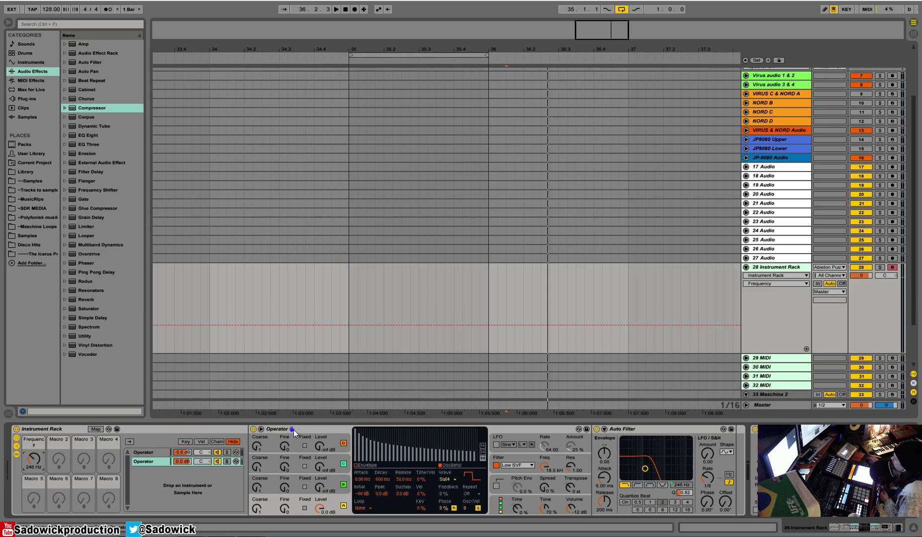
Collapse the Instrument Rack to its macros and fold the Compressor, and insert an empty MIDI Effect Rack before the Instrument Rack
click(16, 448)
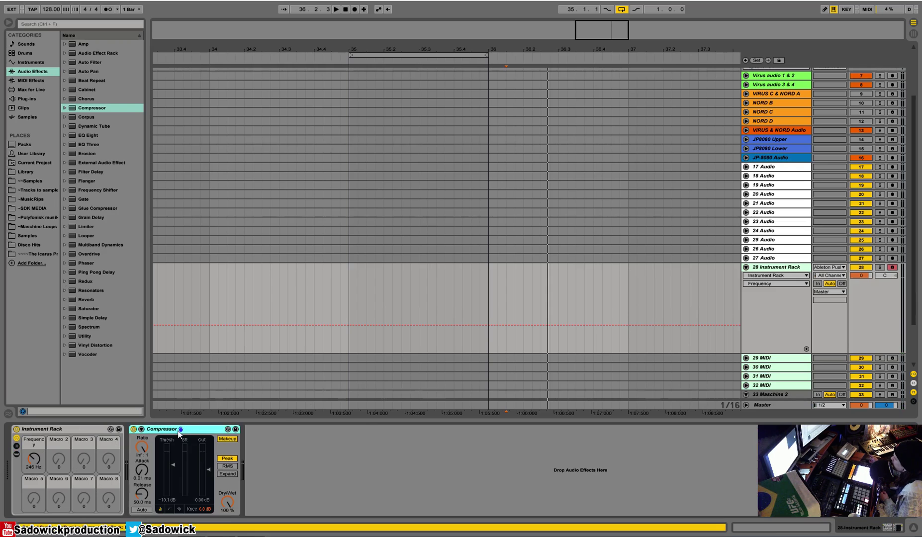
double_click(185, 431)
click(32, 78)
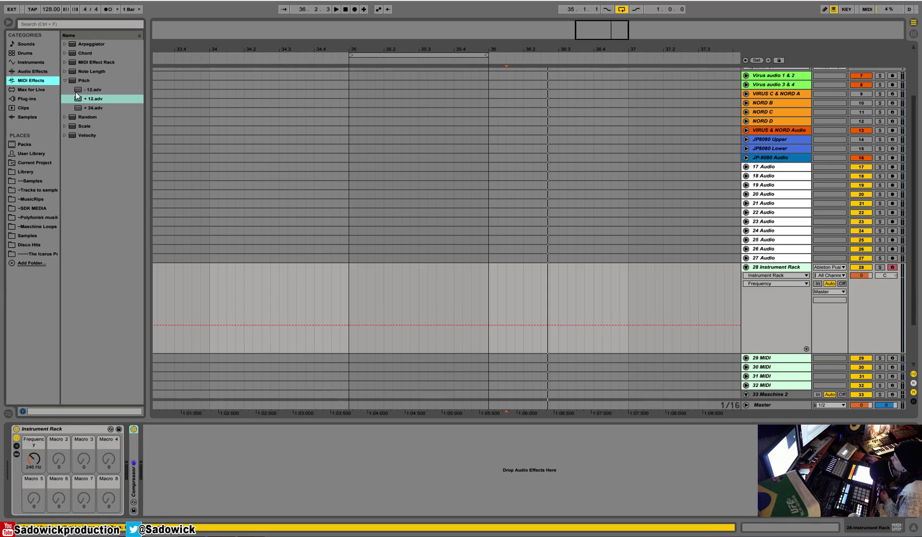
click(65, 80)
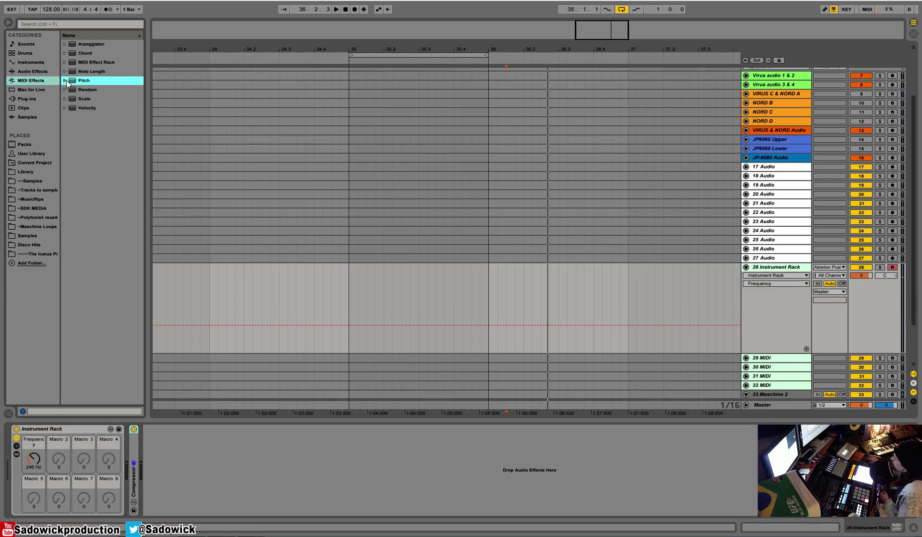
drag(87, 63, 50, 429)
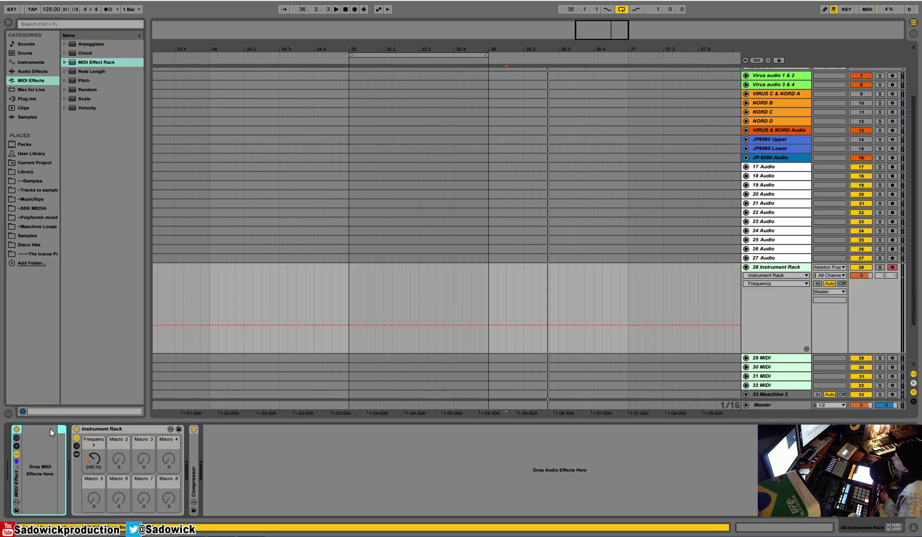
Place an Arpeggiator in the MIDI Effect Rack, show the rack's chain list and raise the Arpeggiator's gate
drag(88, 45, 46, 465)
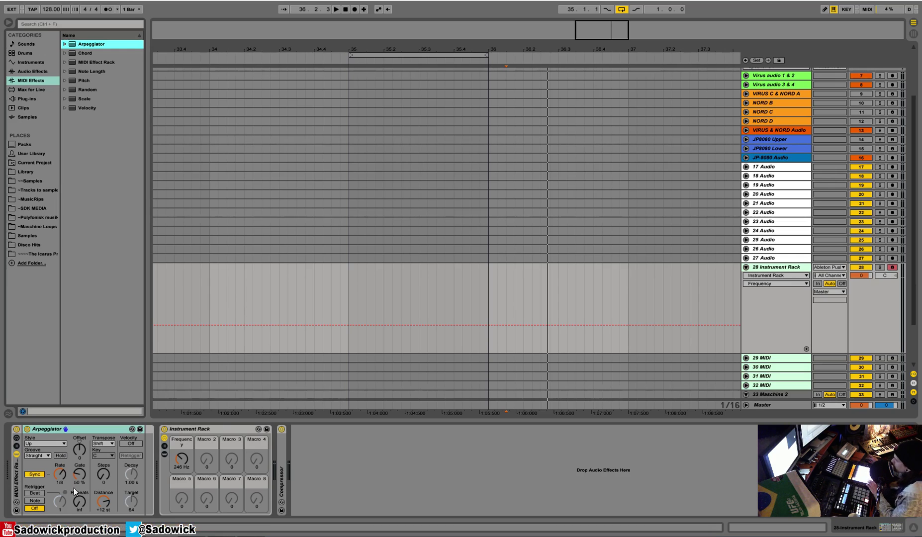
click(16, 447)
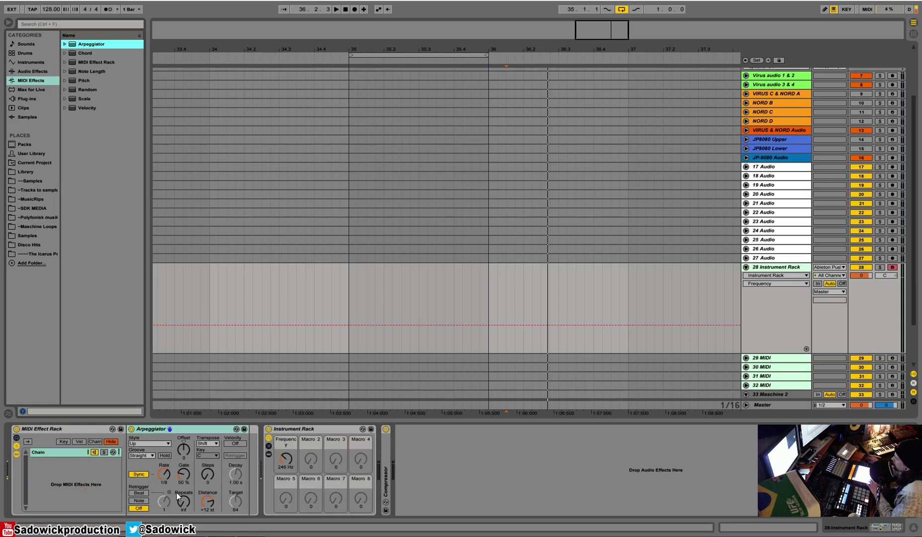
drag(183, 475, 183, 470)
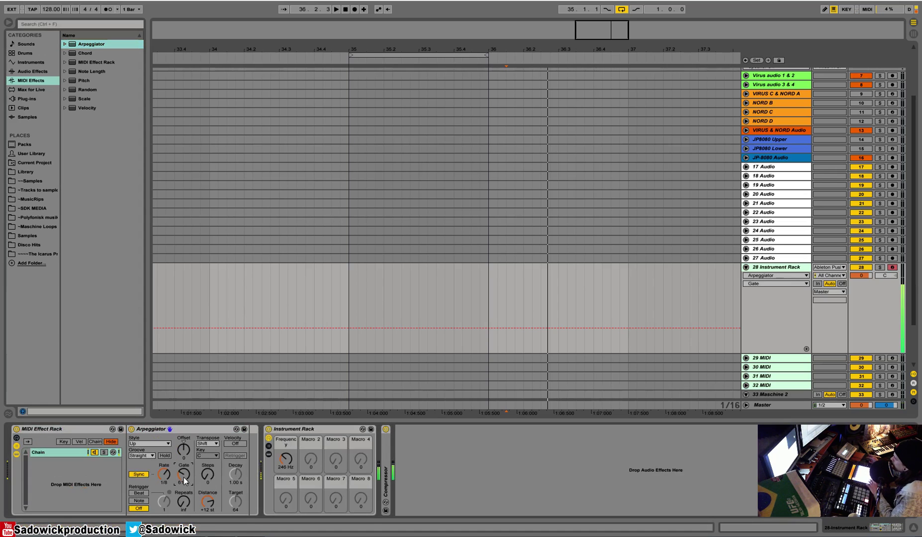
Add two more Arpeggiator chains with rates 1/12 and 1/6, gates 70% and 86%, and 2 steps each, and set the Frequency macro to 512 Hz
drag(83, 488, 85, 486)
drag(164, 473, 207, 469)
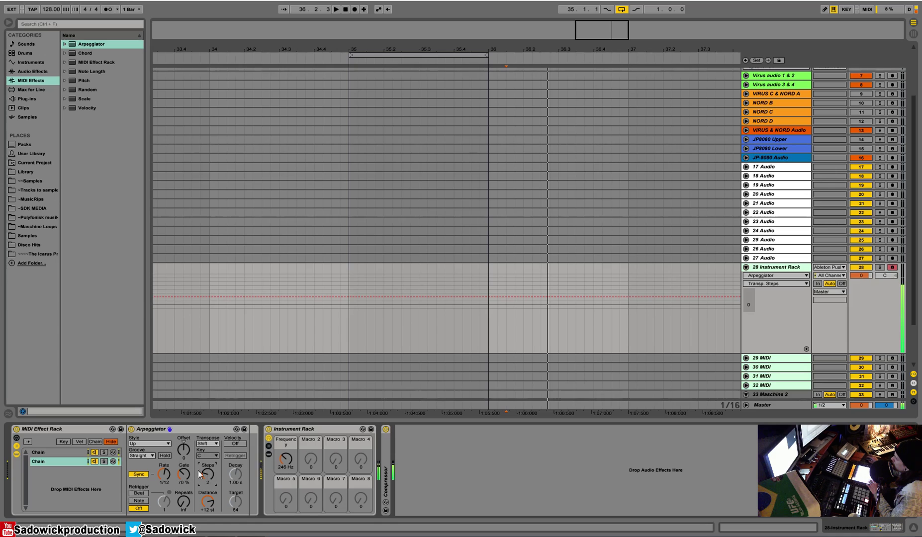
drag(92, 44, 97, 489)
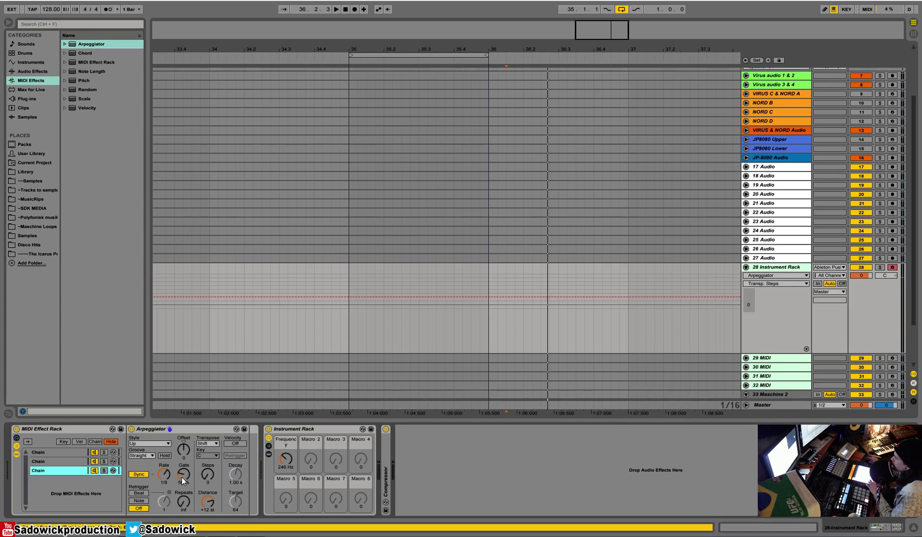
mouse_move(204, 472)
mouse_down()
mouse_move(205, 459)
mouse_move(168, 472)
mouse_move(184, 462)
mouse_move(209, 480)
mouse_up()
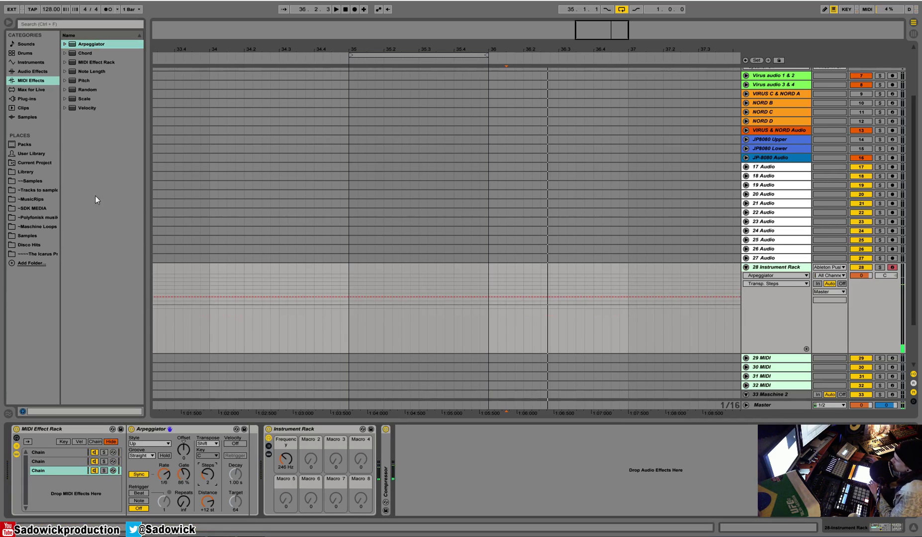
mouse_move(285, 459)
mouse_down()
mouse_move(285, 447)
mouse_move(285, 458)
mouse_up()
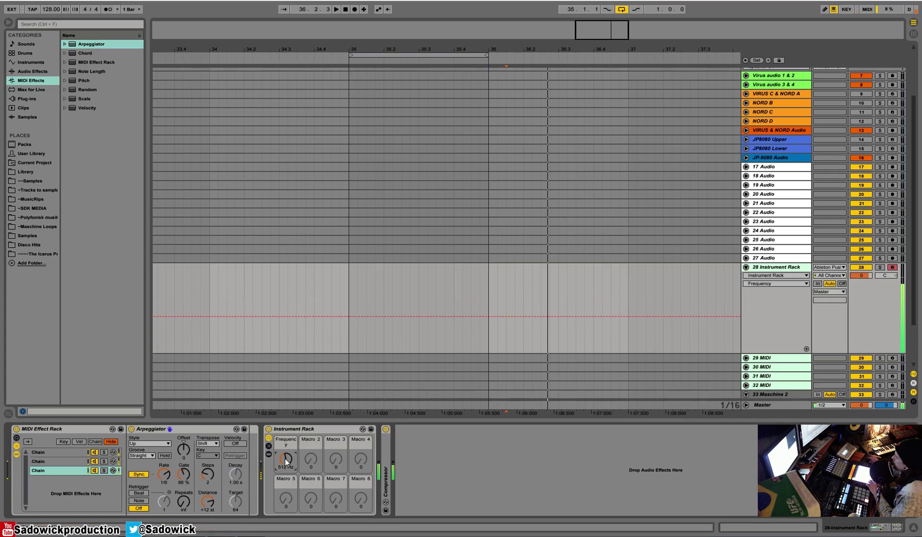
click(30, 63)
click(44, 488)
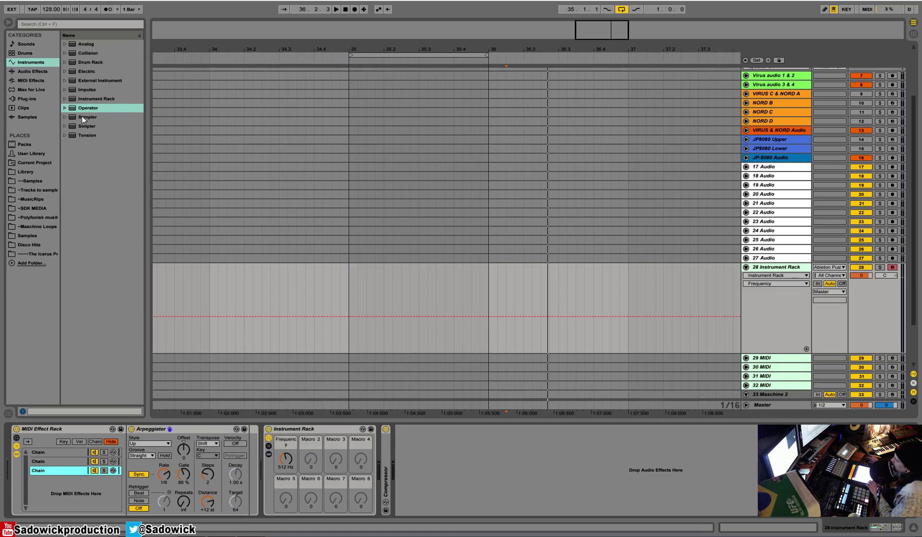
click(31, 79)
mouse_move(86, 80)
mouse_down()
mouse_move(86, 412)
mouse_move(93, 124)
mouse_move(84, 82)
mouse_up()
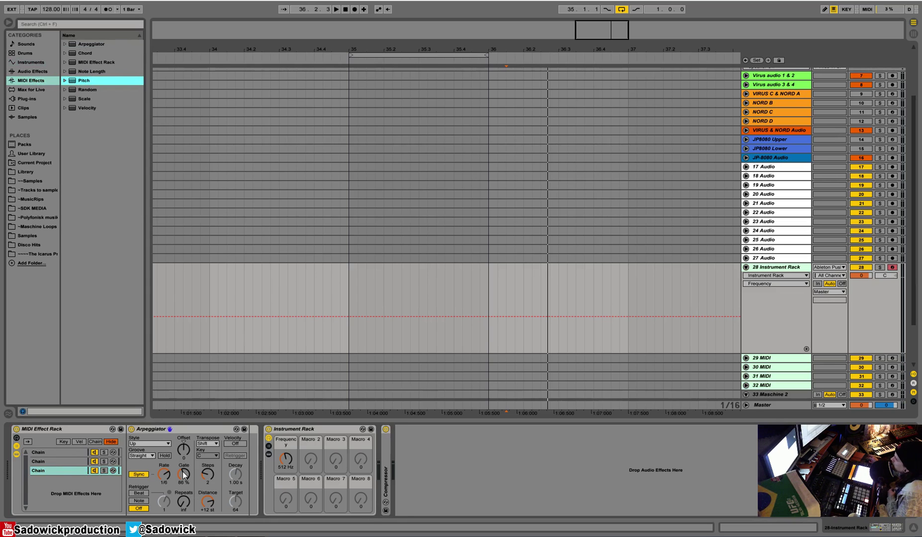
Insert a Scale effect before the MIDI Effect Rack and replace it with the C Major preset
drag(70, 99, 11, 467)
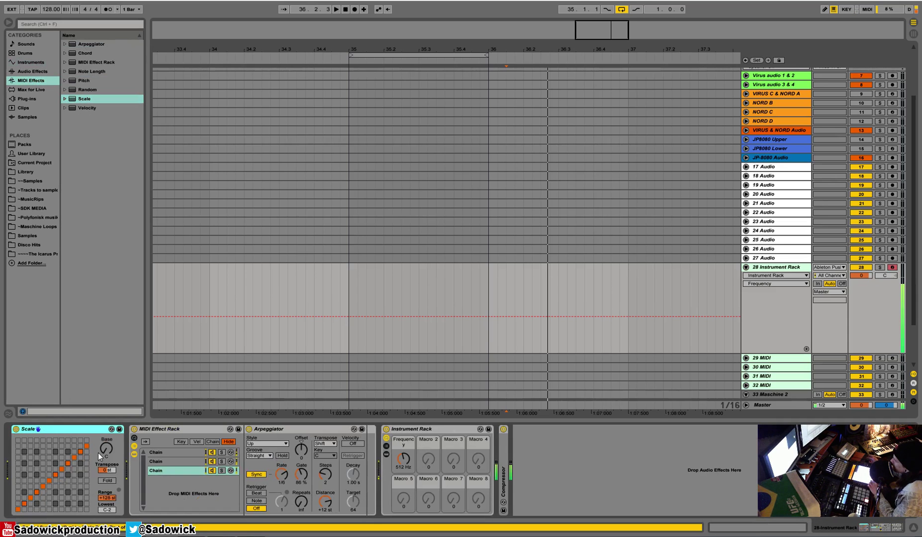
click(67, 99)
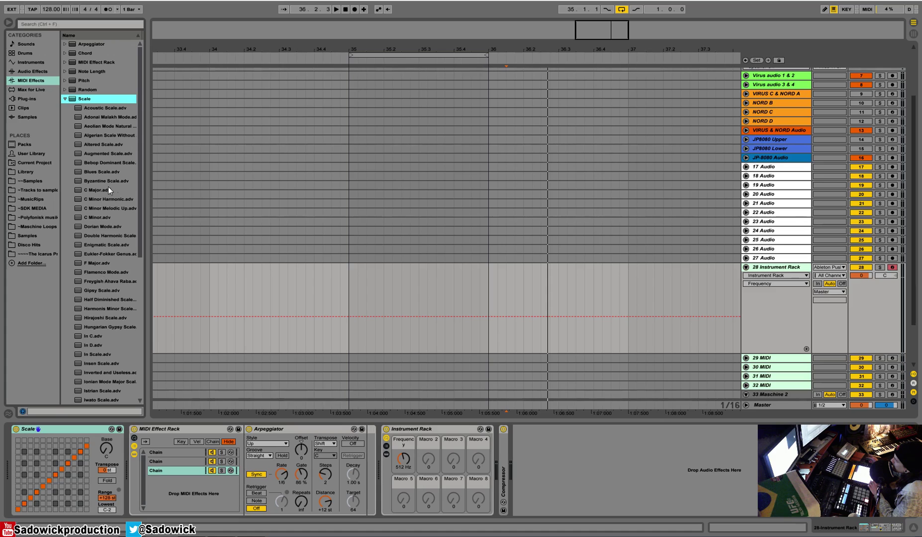
drag(108, 187, 48, 466)
drag(66, 435, 66, 428)
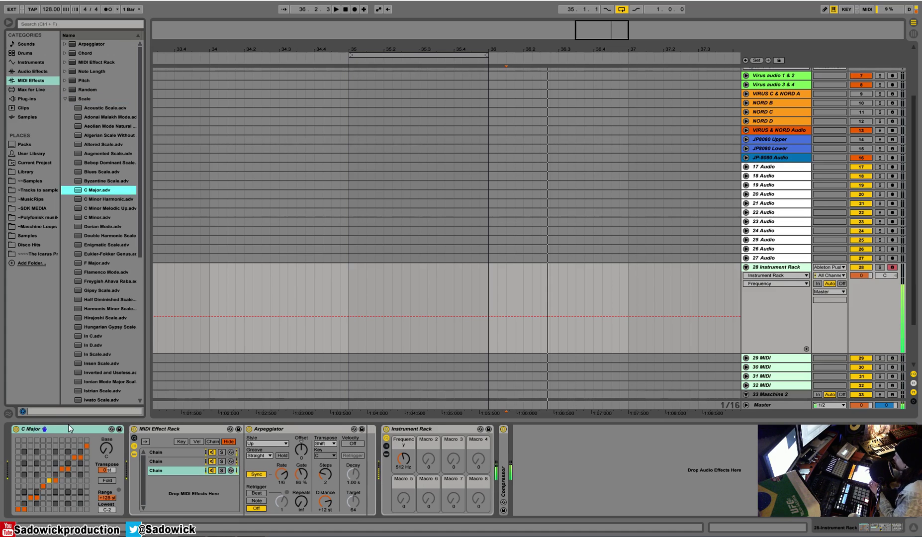
Move the C Major Scale between the MIDI Effect Rack and the Instrument Rack, and cut it from the track
drag(64, 429, 445, 466)
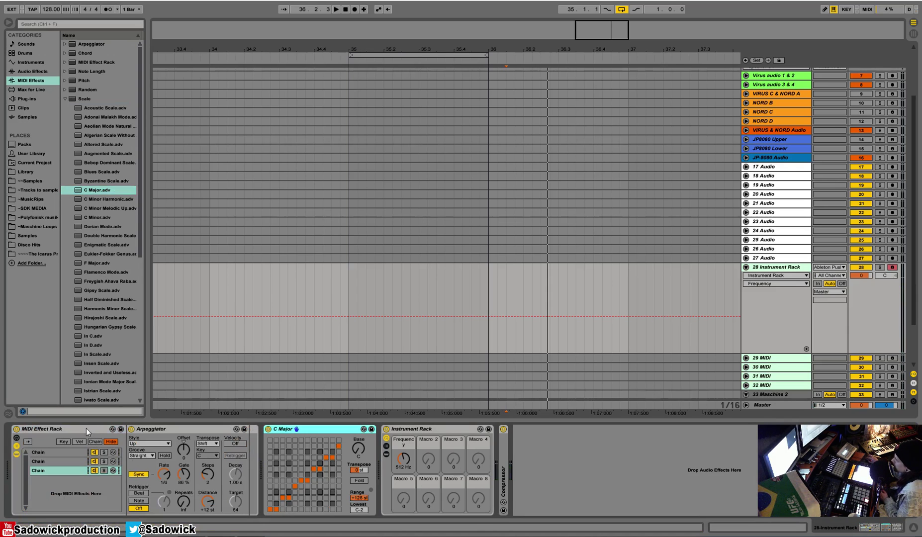
right_click(291, 429)
click(309, 318)
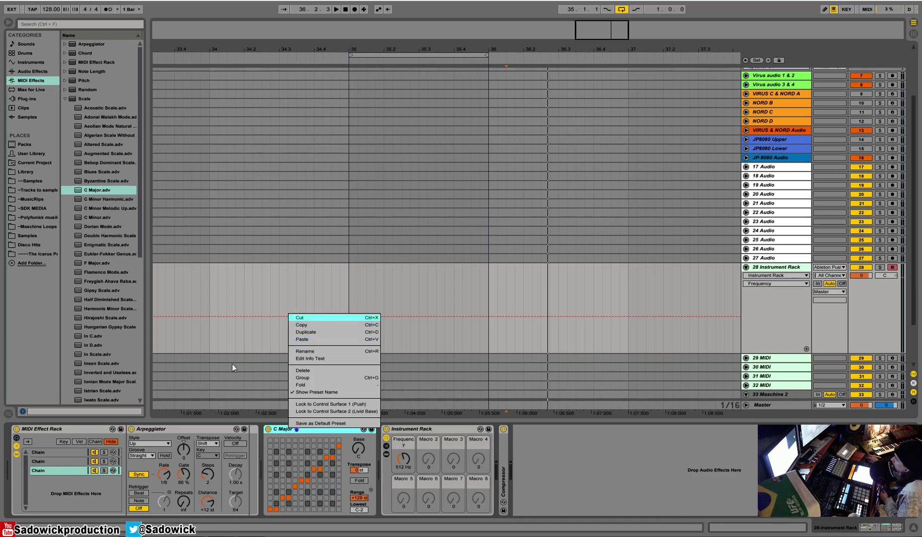
Select the second chain of the MIDI Effect Rack and set its Arpeggiator's rate to 1/4
click(62, 454)
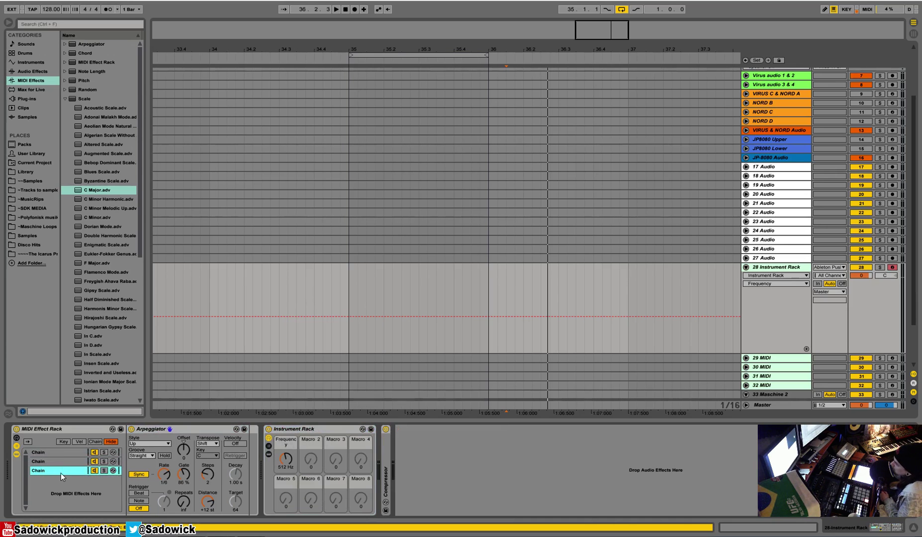
click(66, 453)
key(Down)
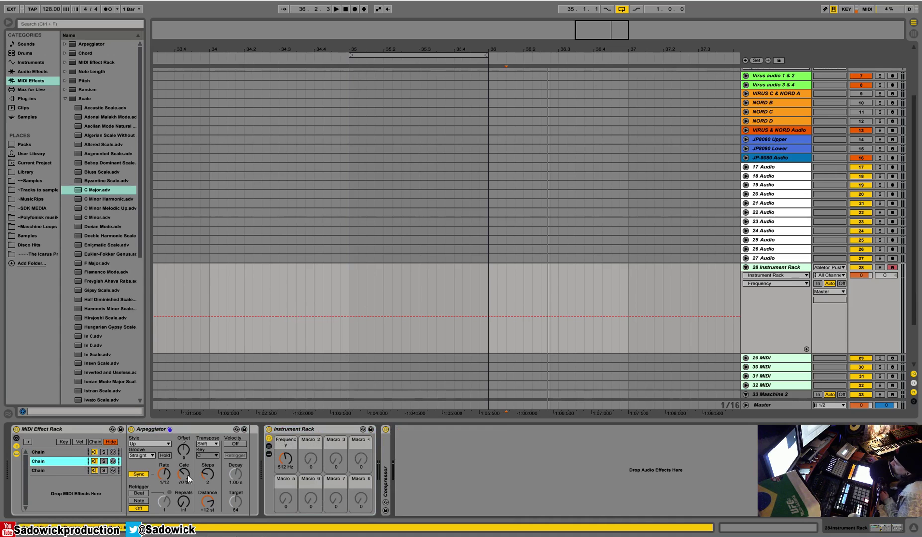
mouse_move(167, 477)
mouse_down()
mouse_move(168, 458)
mouse_move(167, 470)
mouse_up()
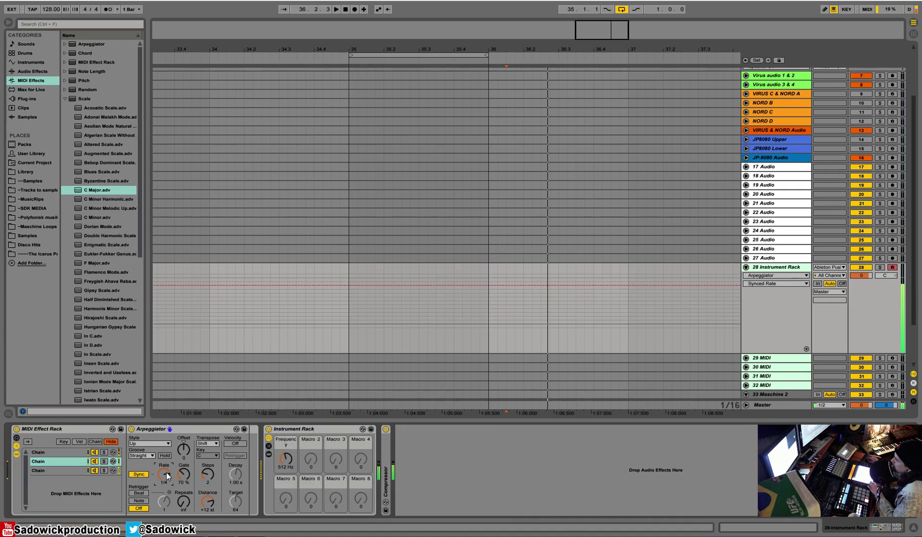